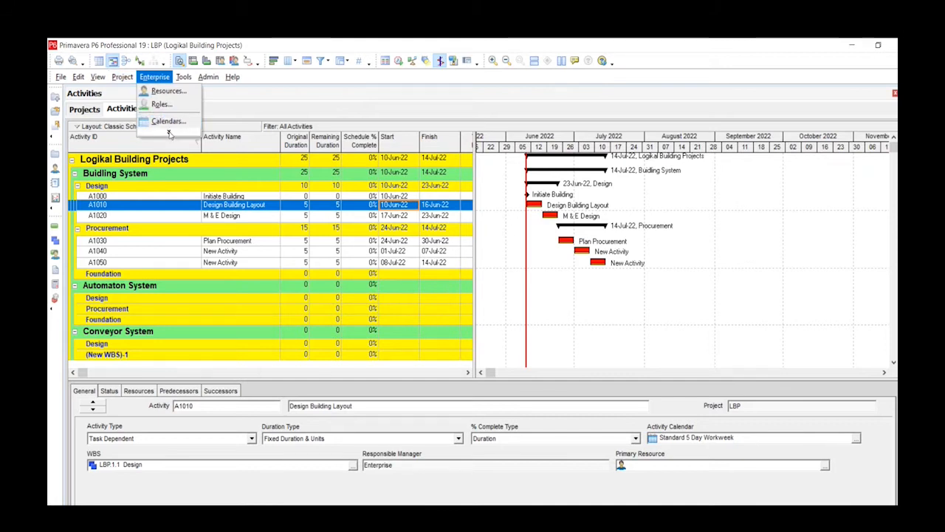
# Open the enterprise Roles dialog and look through its general, resources, prices and limits details
pyautogui.click(169, 133)
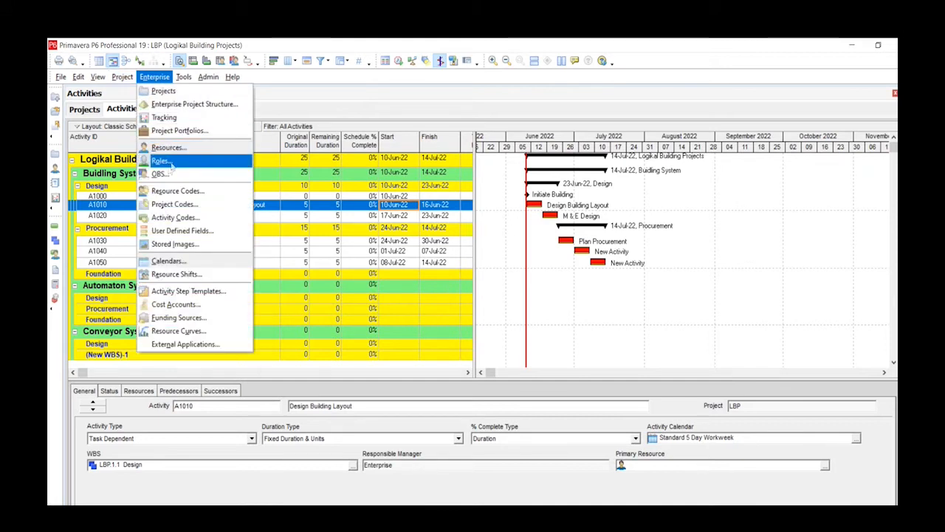
pyautogui.click(170, 162)
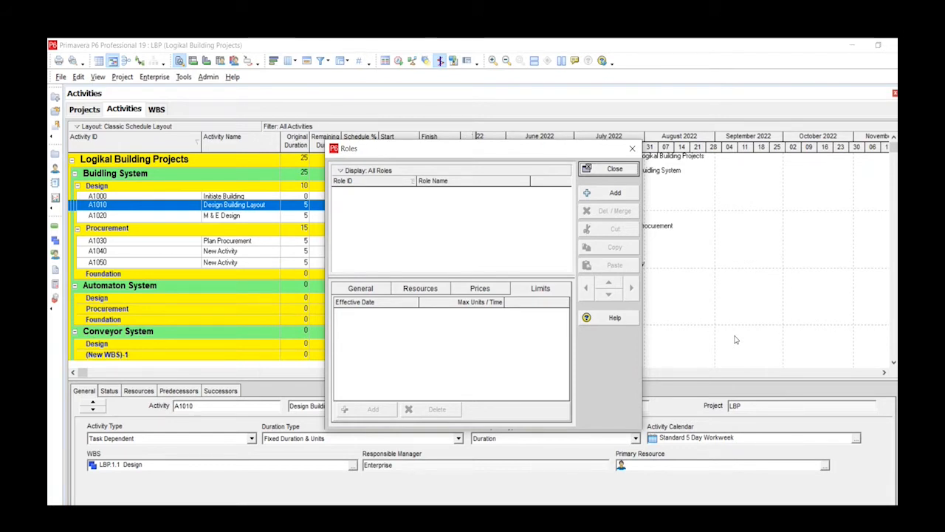
pyautogui.click(362, 290)
pyautogui.click(427, 291)
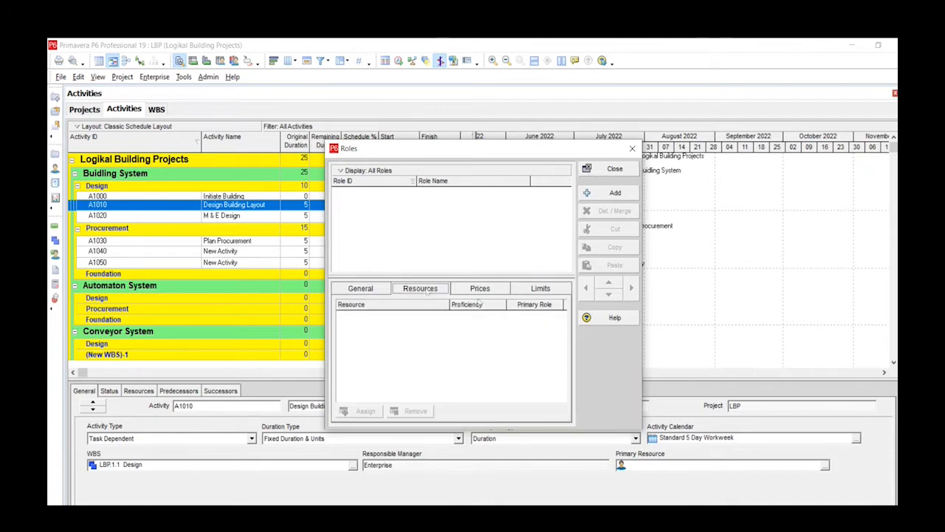
pyautogui.click(489, 293)
pyautogui.click(550, 292)
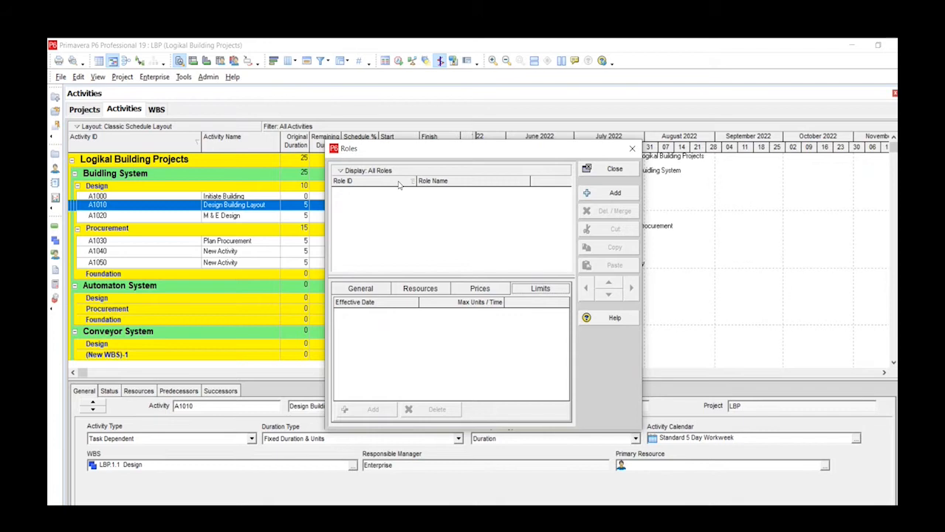
# Add a new role with the ID PM and the name Project Manager
pyautogui.click(593, 195)
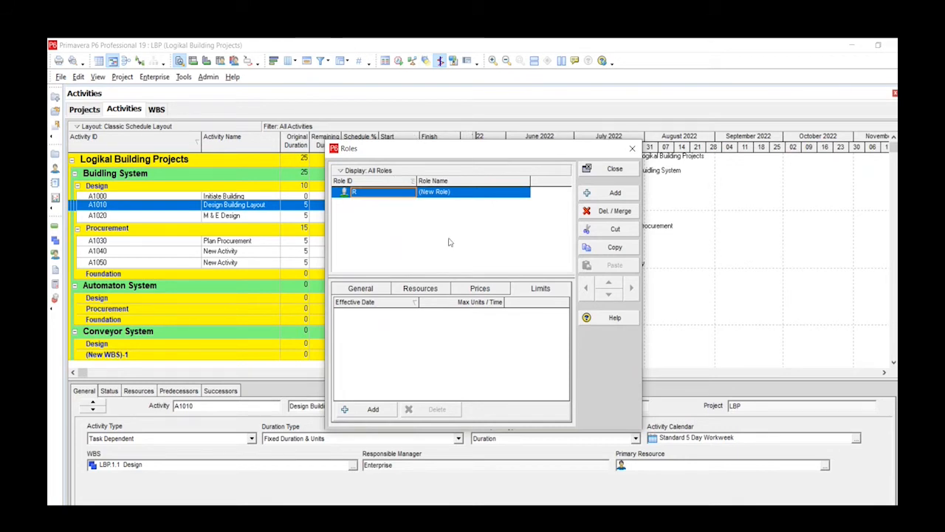
pyautogui.click(389, 193)
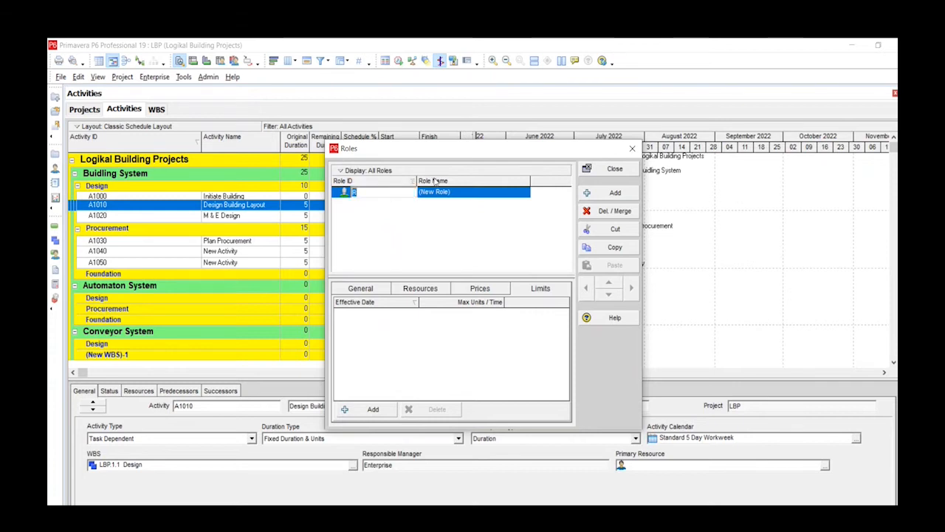
pyautogui.write('PM')
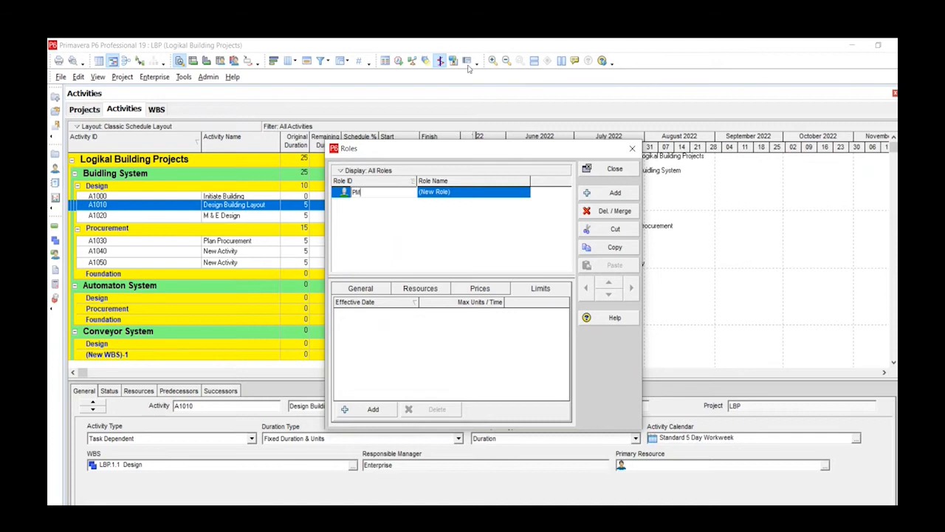
pyautogui.click(472, 196)
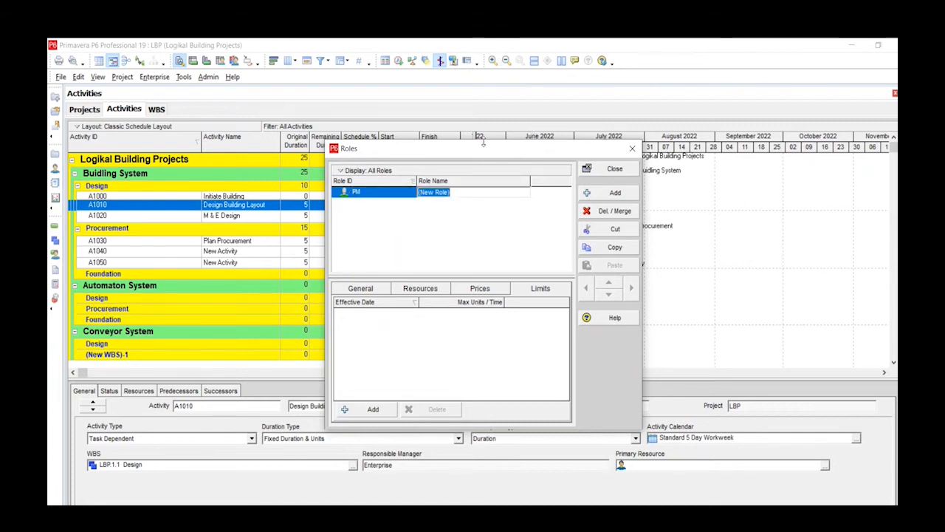
pyautogui.write('Pro')
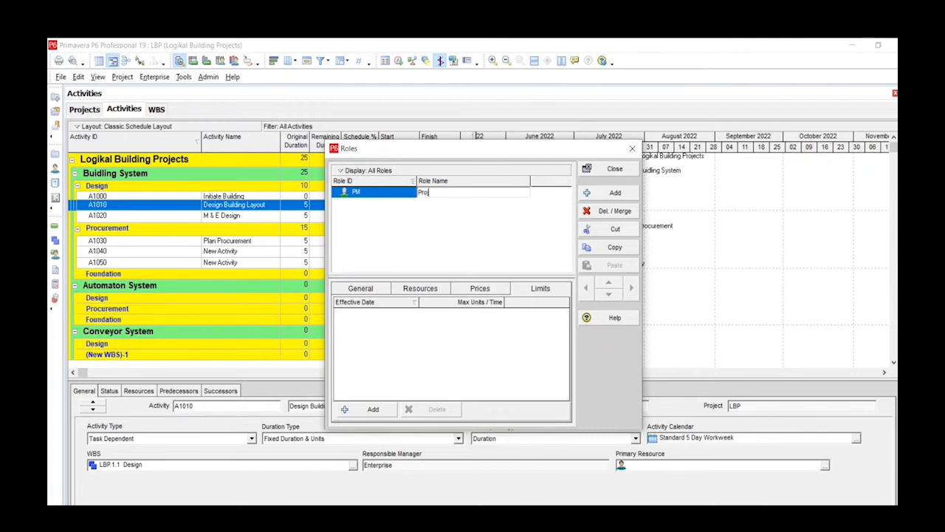
pyautogui.write('ject Manager')
pyautogui.press('Return')
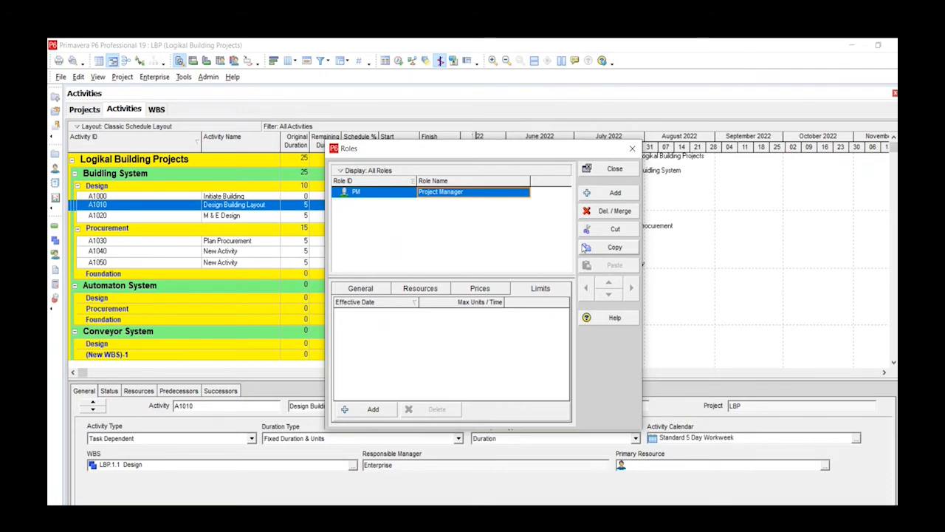
# Set the Project Manager role's responsibilities text to "Manages the projects"
pyautogui.click(373, 291)
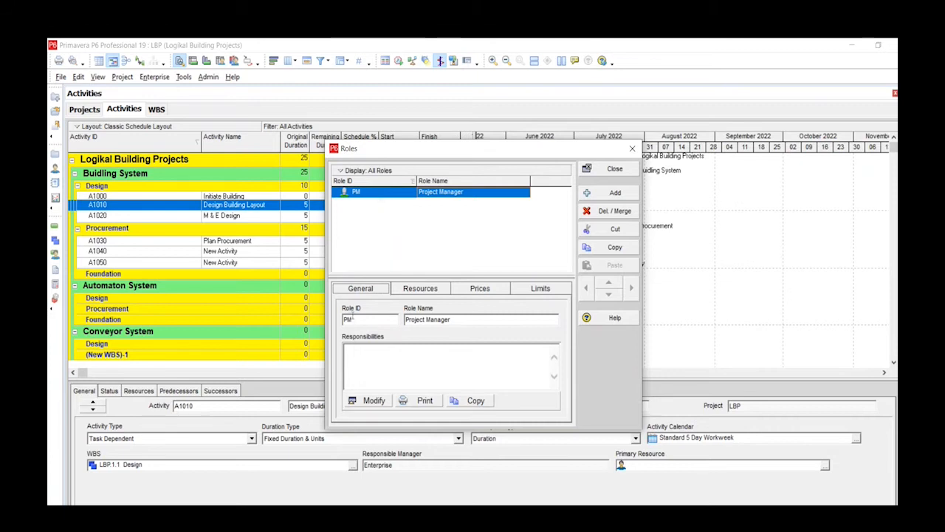
pyautogui.click(354, 319)
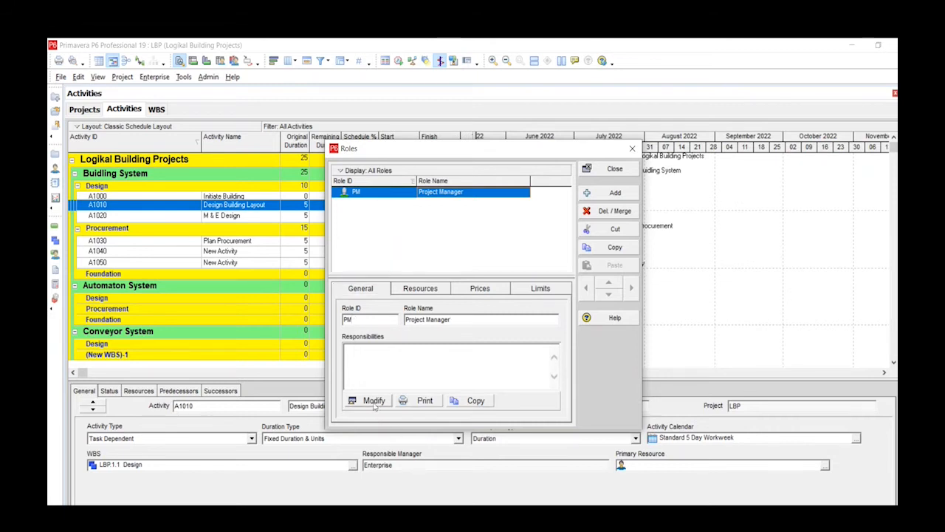
pyautogui.click(374, 401)
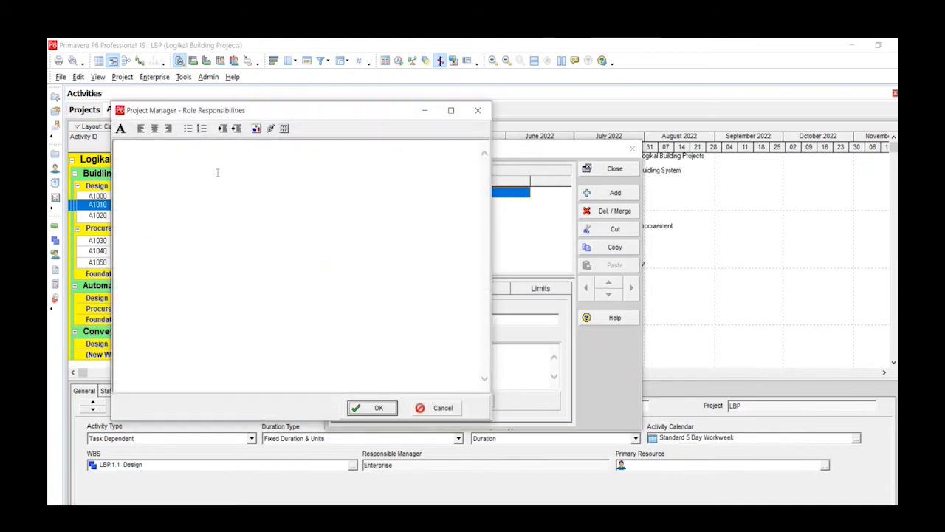
pyautogui.click(162, 164)
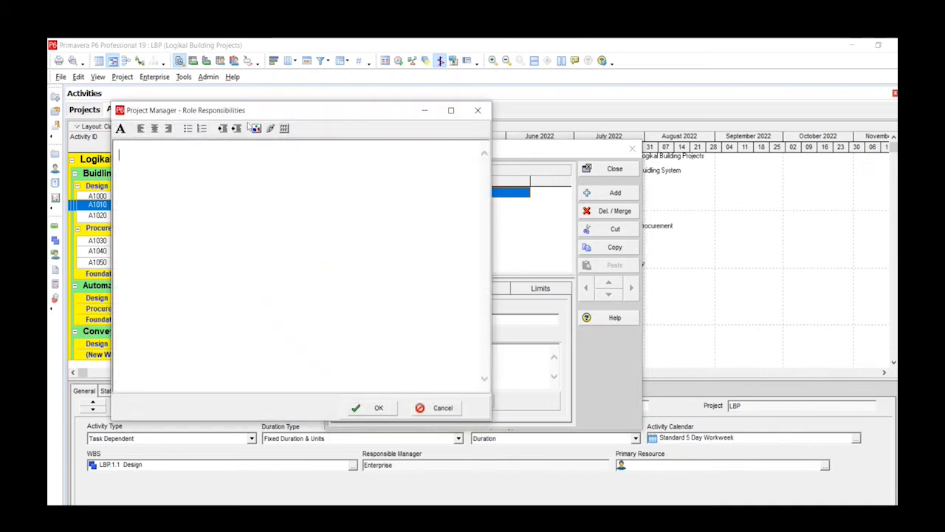
pyautogui.write('Manages the o')
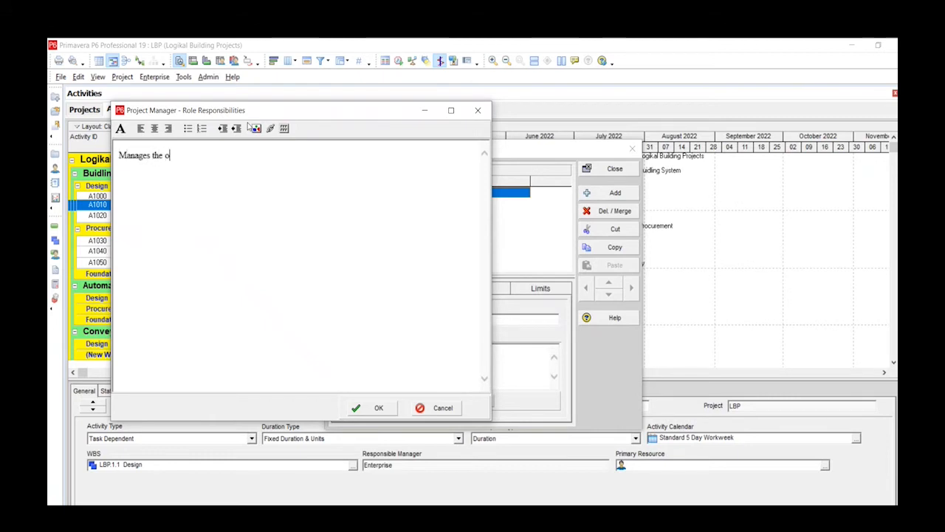
pyautogui.press('BackSpace')
pyautogui.write('pl')
pyautogui.press('BackSpace')
pyautogui.write('ROJE T')
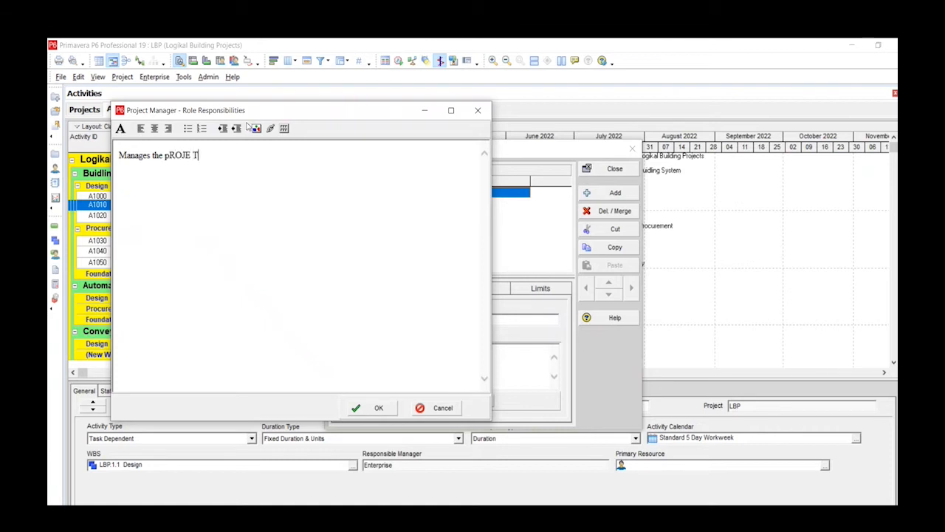
pyautogui.press('BackSpace')
pyautogui.press('BackSpace')
pyautogui.press('BackSpace')
pyautogui.press('BackSpace')
pyautogui.press('BackSpace')
pyautogui.press('BackSpace')
pyautogui.write('R')
pyautogui.press('BackSpace')
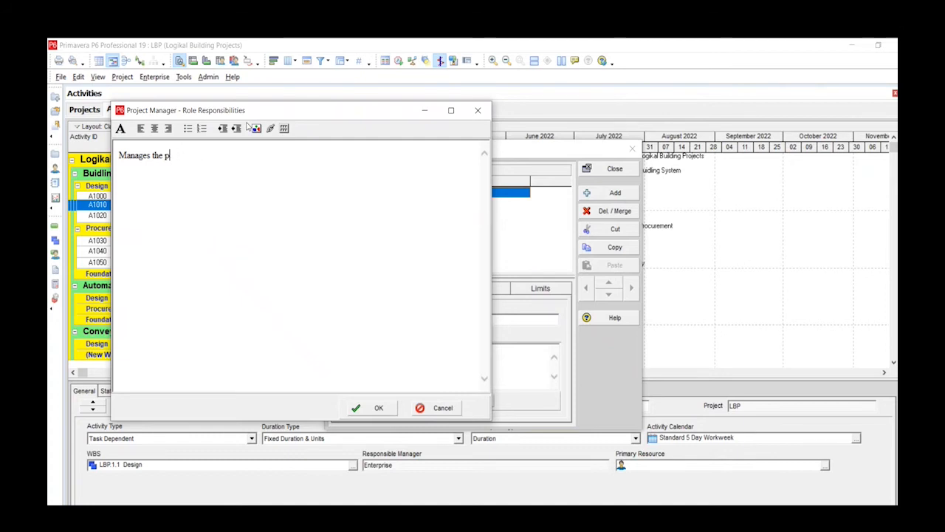
pyautogui.write('ro')
pyautogui.press('BackSpace')
pyautogui.press('BackSpace')
pyautogui.press('BackSpace')
pyautogui.write('cts')
pyautogui.click(371, 411)
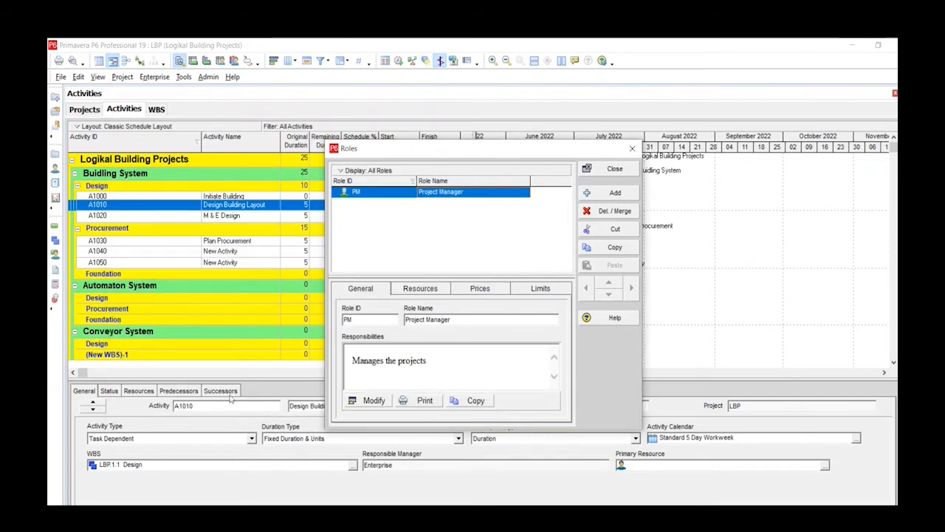
# Assign the Planning Consultant resource to the Project Manager role
pyautogui.click(414, 289)
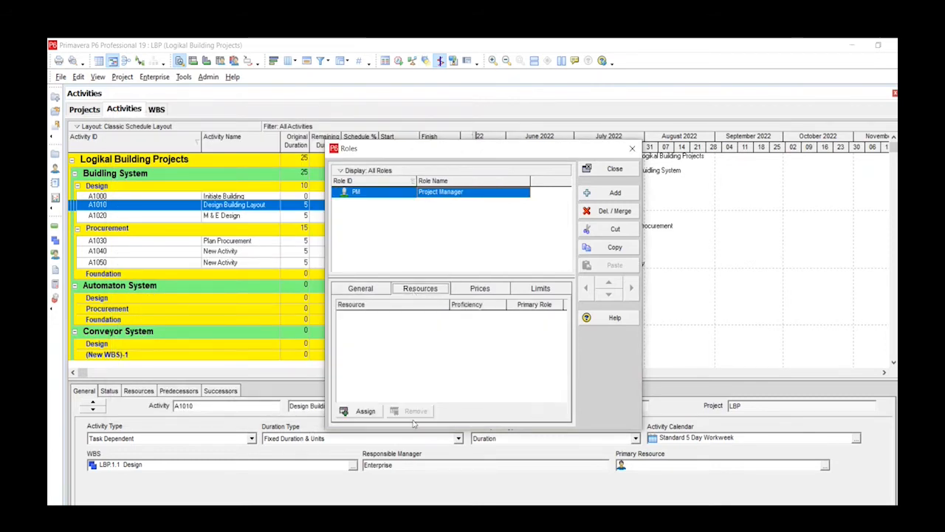
pyautogui.click(366, 411)
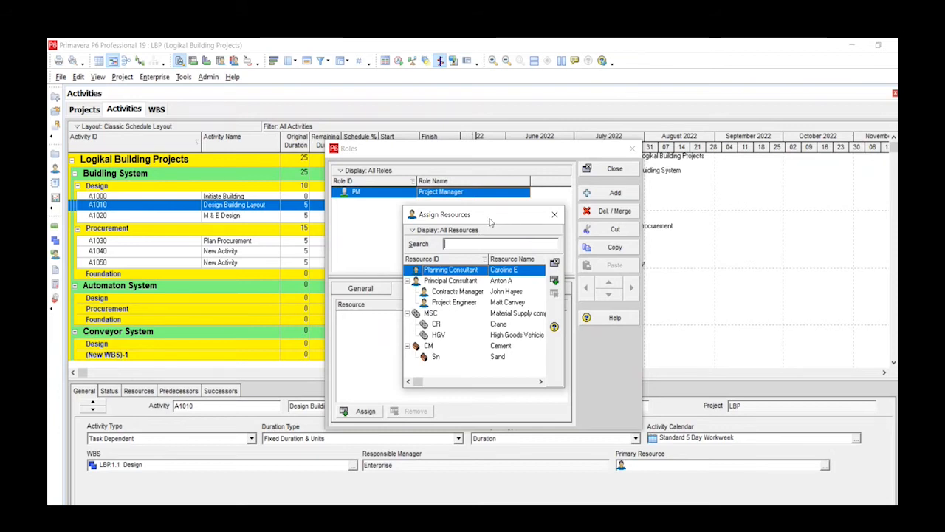
pyautogui.click(359, 339)
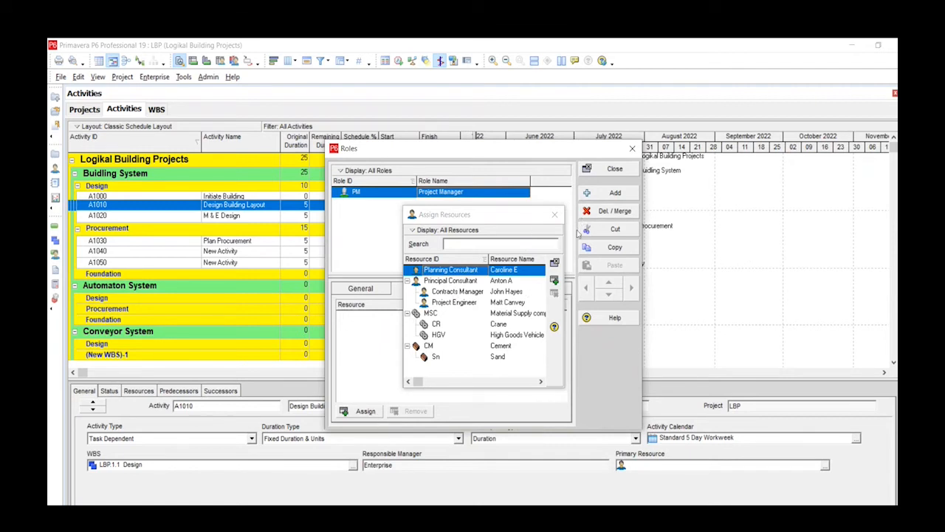
pyautogui.click(559, 218)
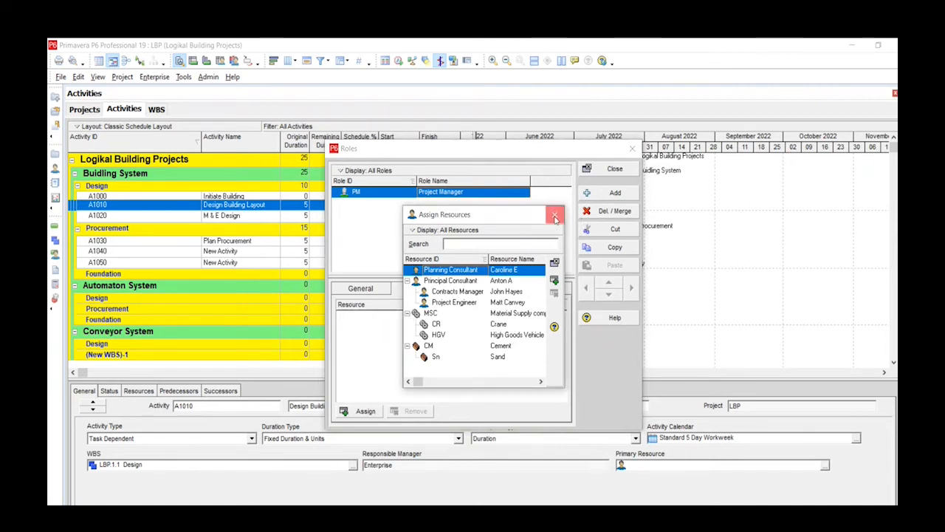
pyautogui.click(362, 410)
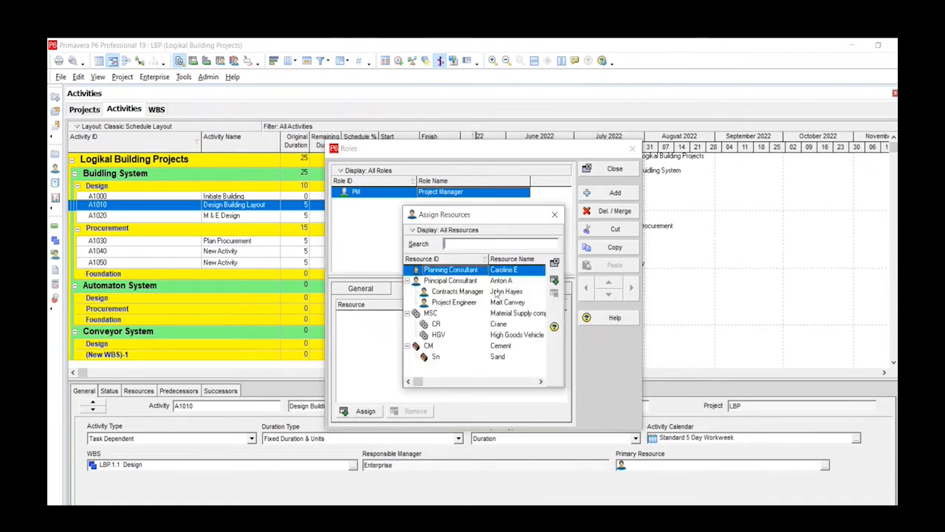
pyautogui.click(554, 281)
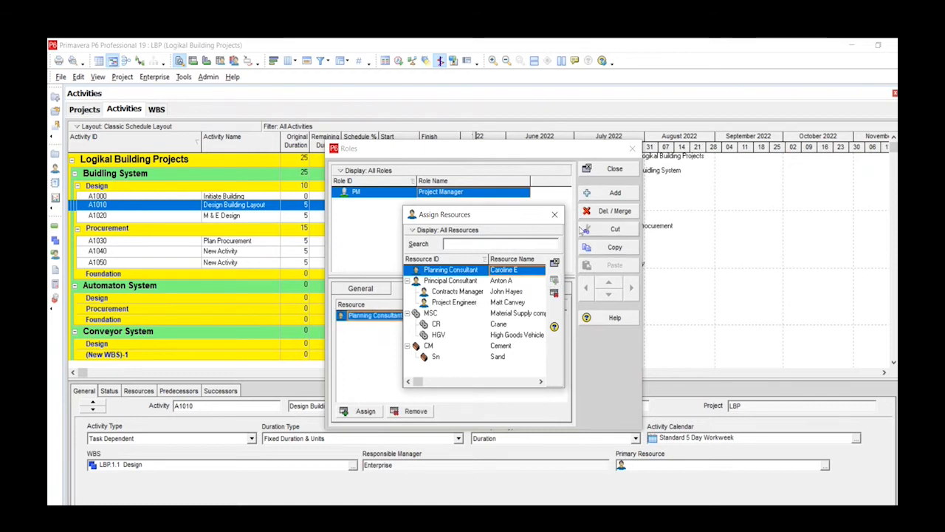
pyautogui.click(555, 214)
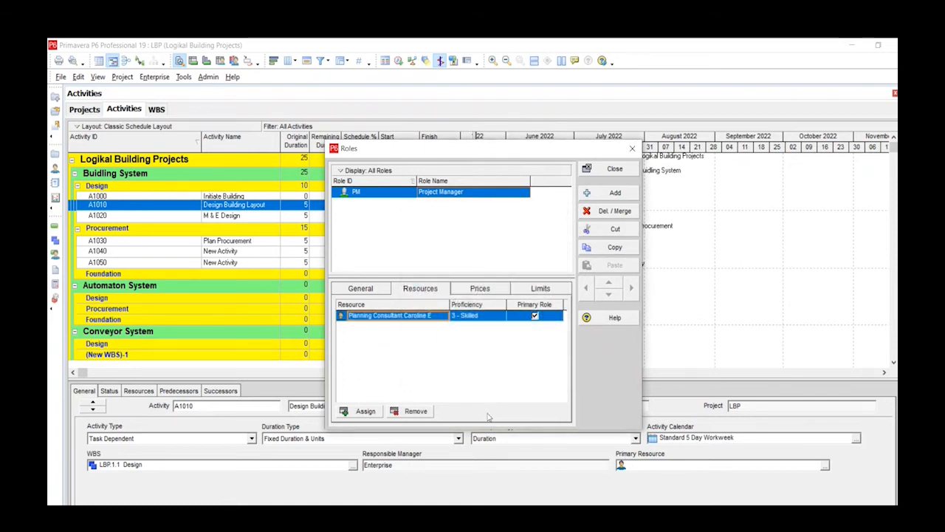
# Check the Project Manager role's unit prices and add a limit entry, keeping its default effective date and maximum units per time
pyautogui.click(493, 295)
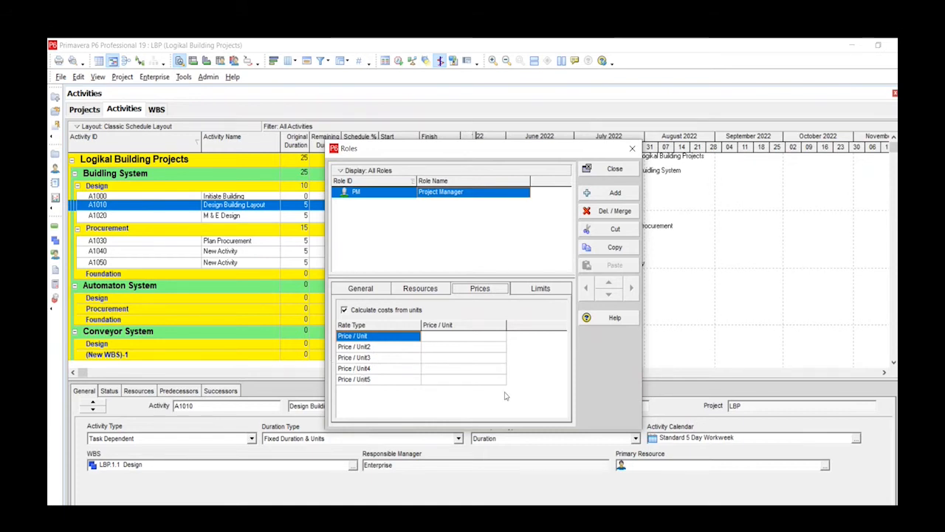
pyautogui.click(467, 339)
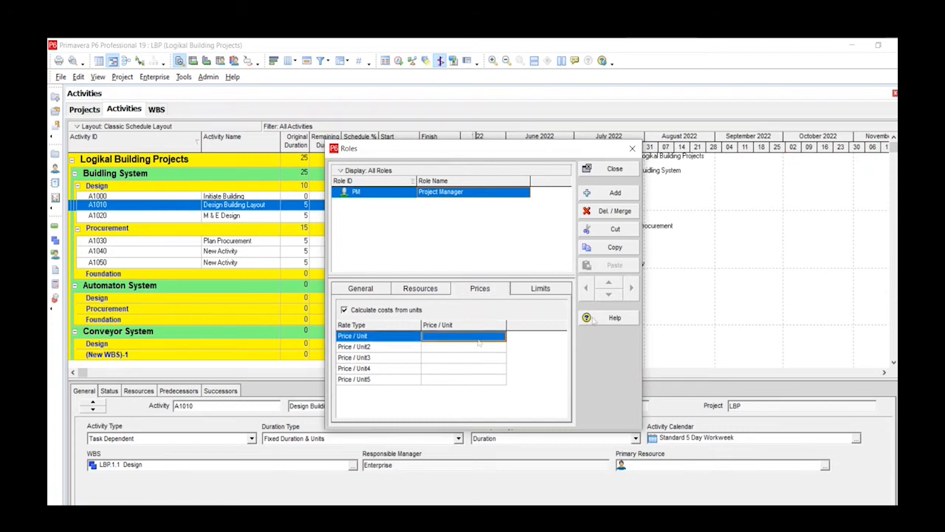
pyautogui.click(550, 291)
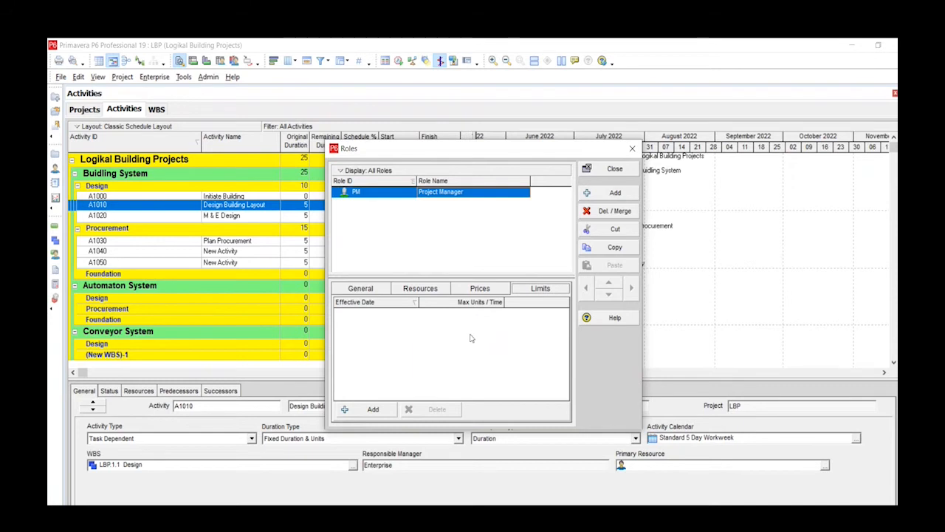
pyautogui.click(368, 409)
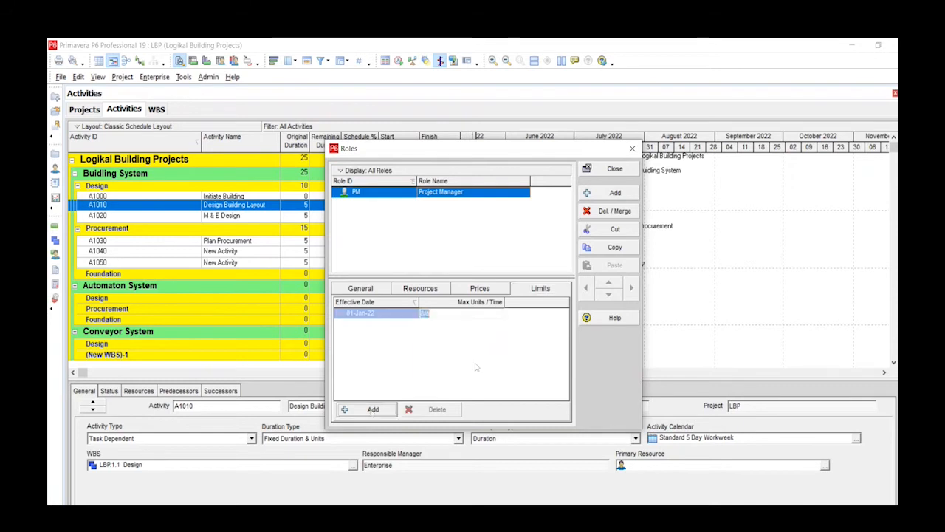
pyautogui.click(389, 314)
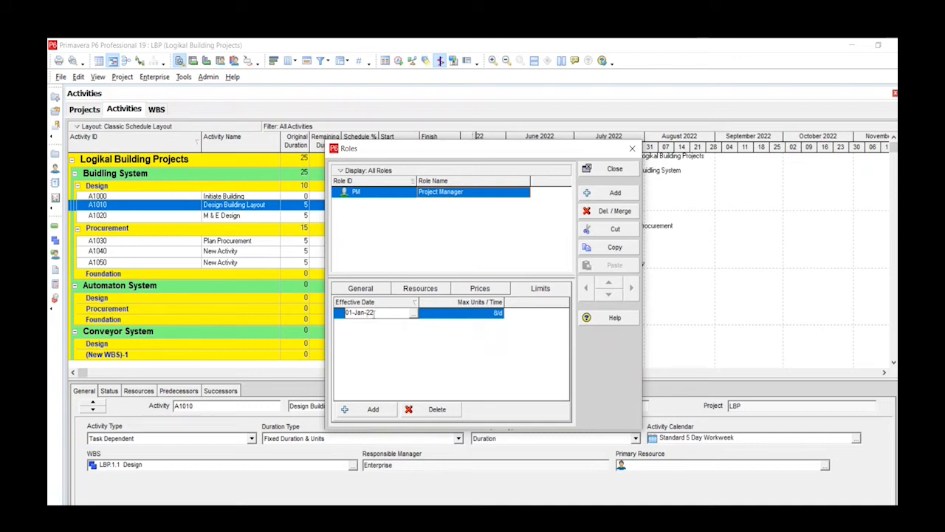
pyautogui.click(413, 313)
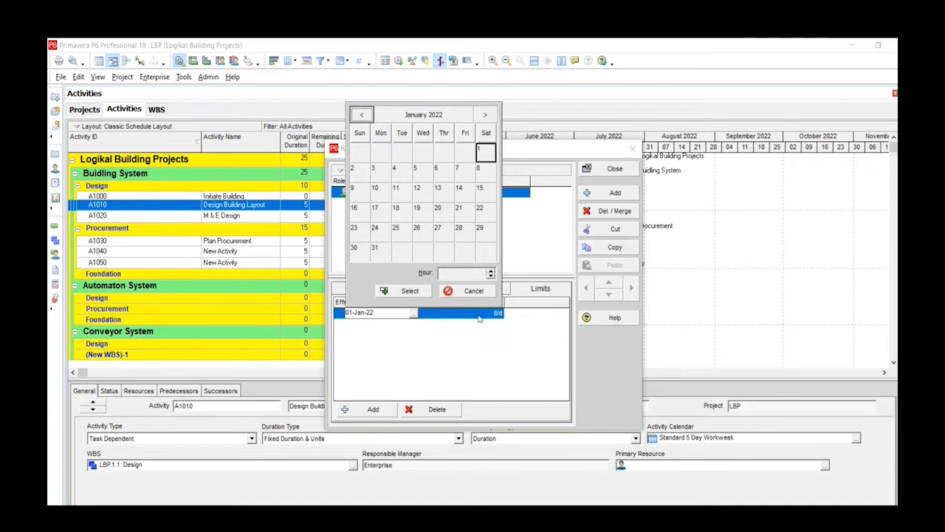
pyautogui.click(477, 291)
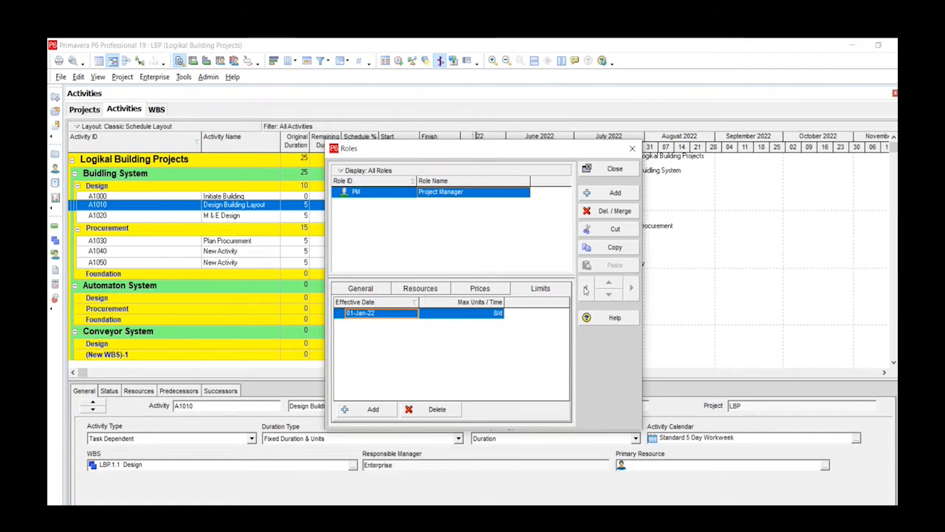
# Add a role with the ID CM and the name Contract Manager, and nest it under the Project Manager role
pyautogui.click(616, 195)
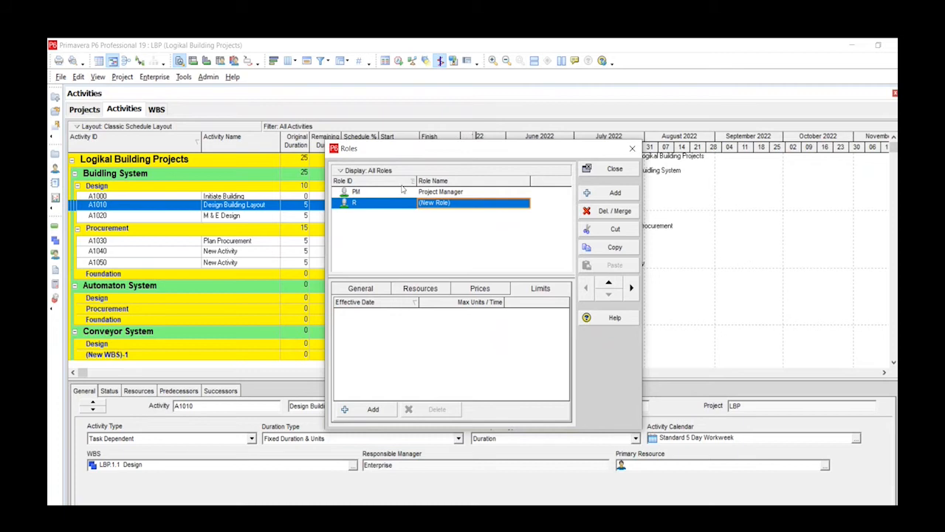
pyautogui.click(371, 206)
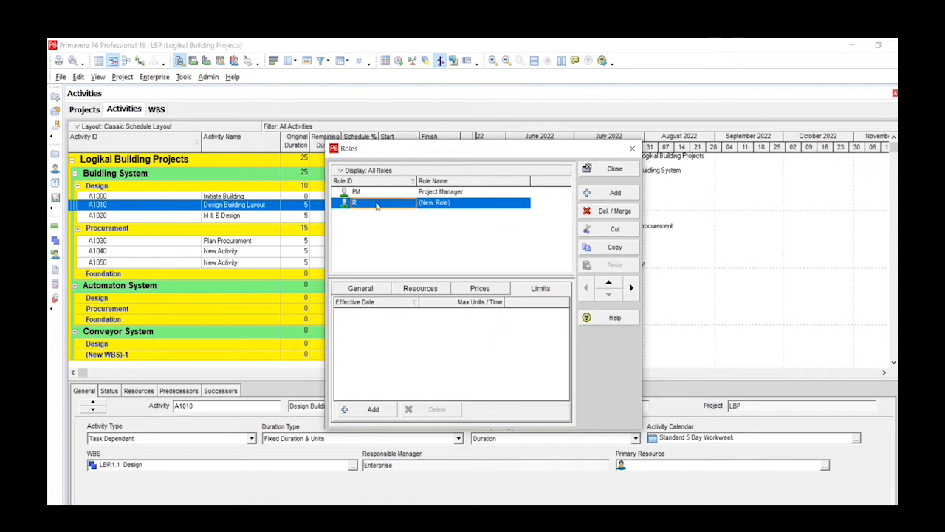
pyautogui.write('CM')
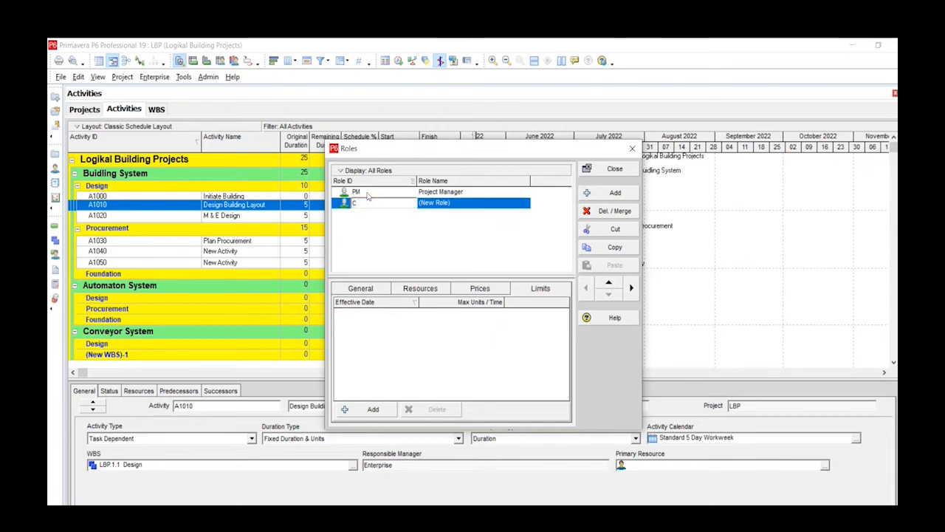
pyautogui.click(473, 202)
pyautogui.click(472, 202)
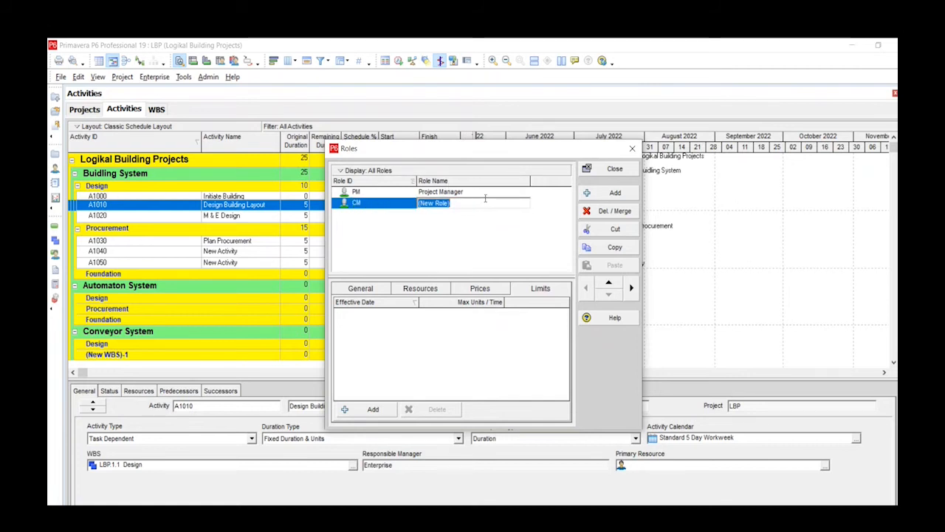
pyautogui.write('cO')
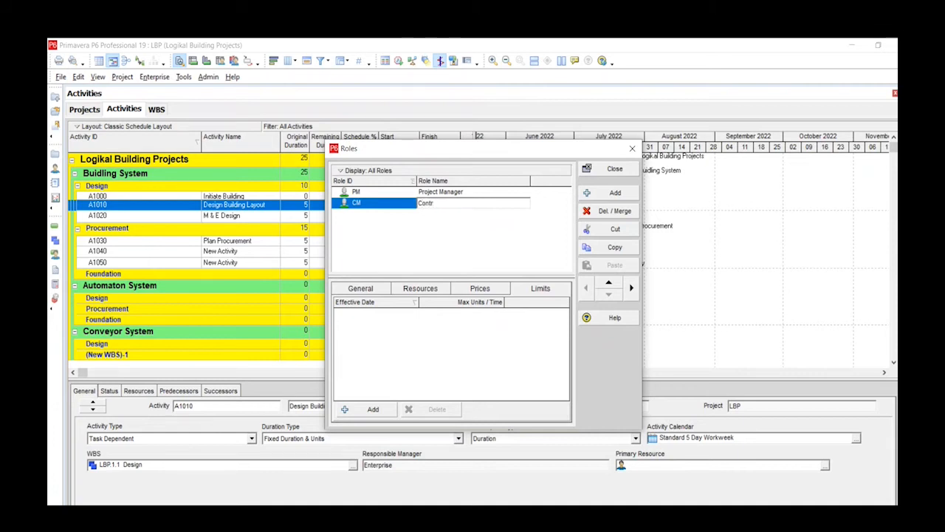
pyautogui.write('ntract ')
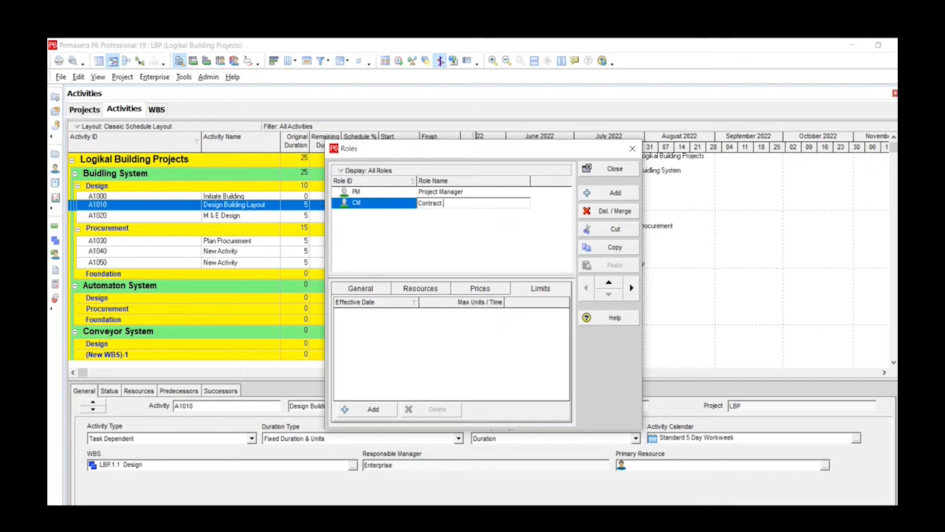
pyautogui.write('Manager')
pyautogui.press('Return')
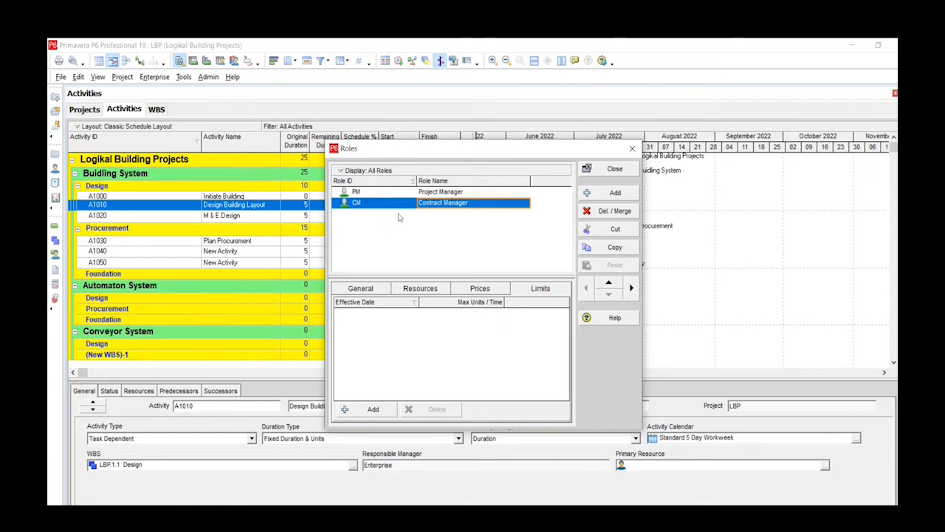
pyautogui.click(632, 290)
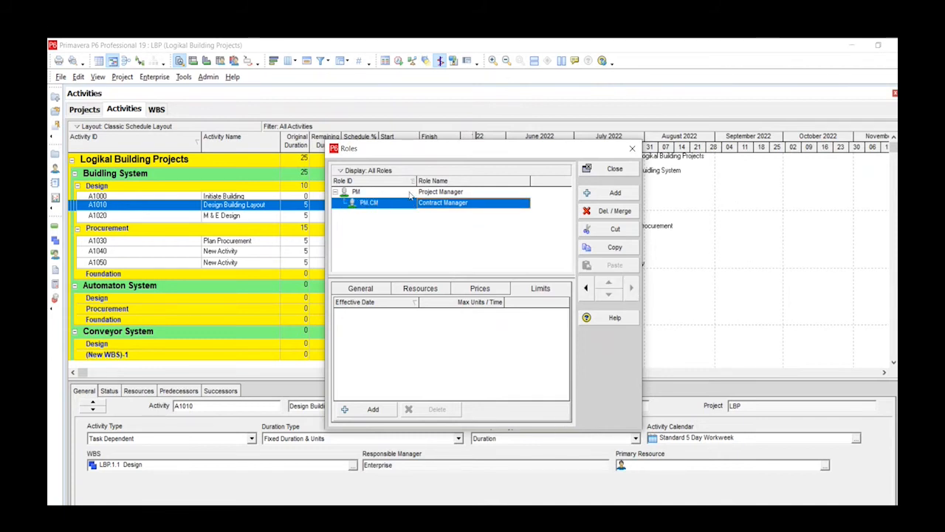
# Review the Contract Manager role's general details, responsibilities, resources, prices and limits
pyautogui.click(370, 291)
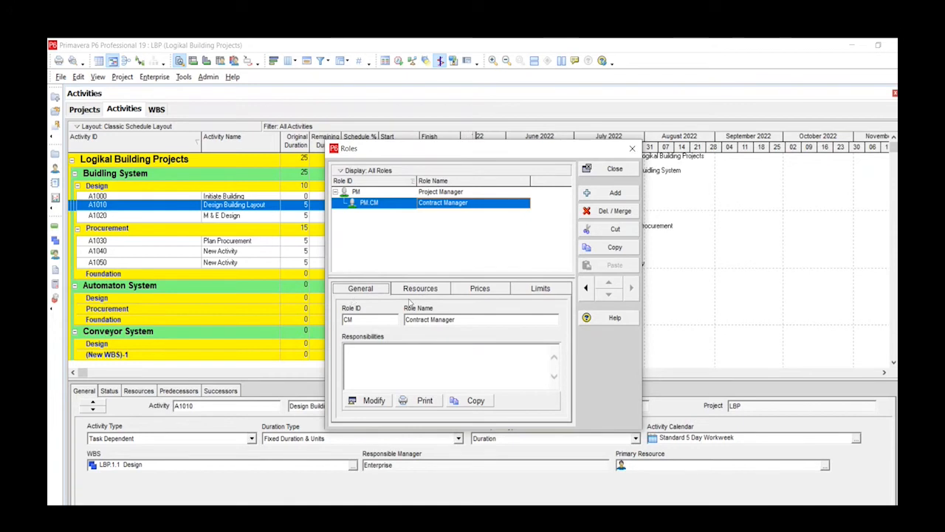
pyautogui.click(372, 403)
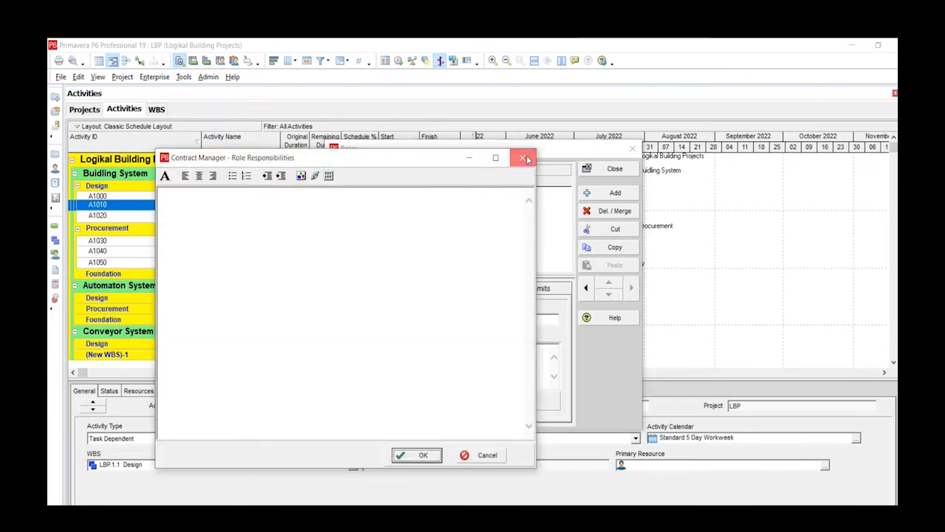
pyautogui.click(519, 156)
pyautogui.click(420, 288)
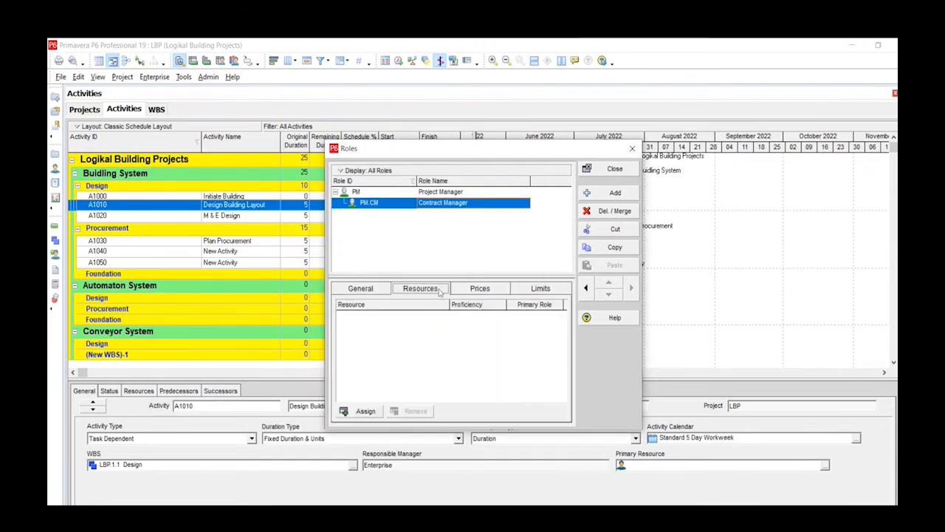
pyautogui.click(491, 289)
pyautogui.click(540, 288)
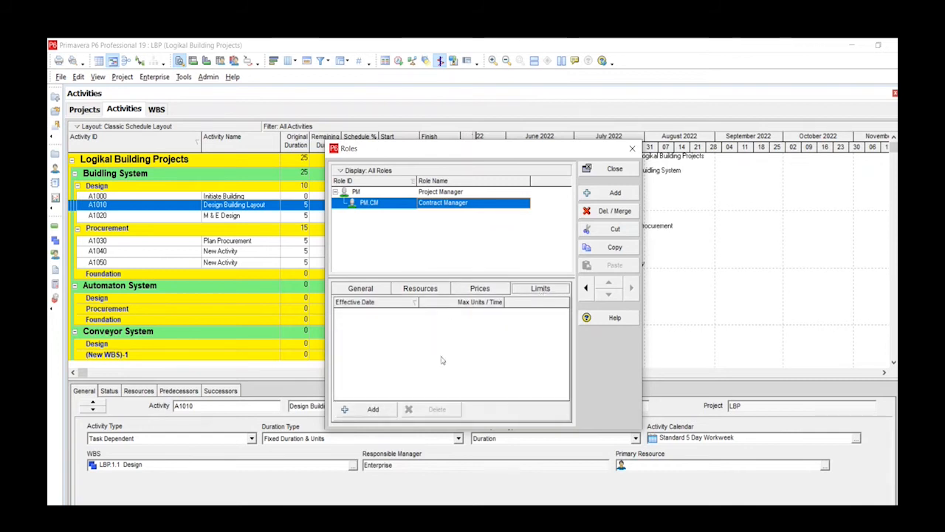
pyautogui.click(452, 247)
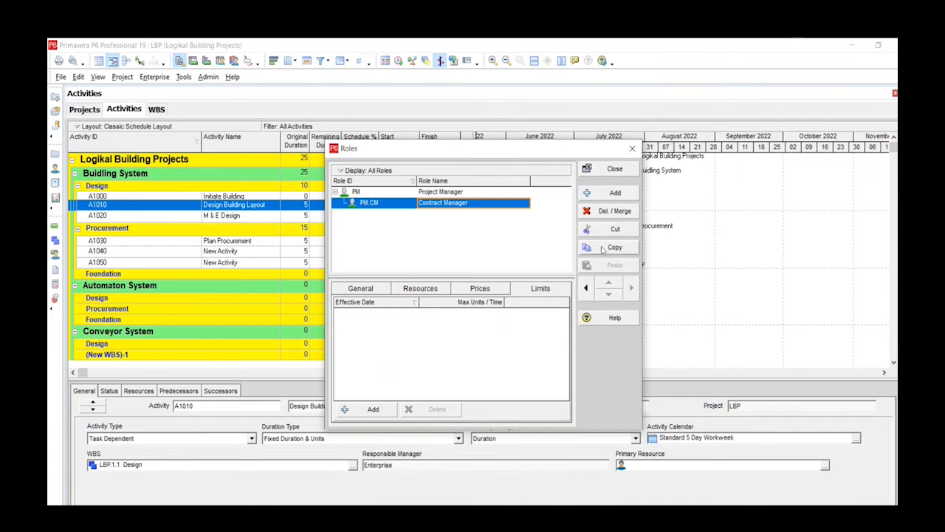
# Add a role with the ID PE and the name Project Engineer, and nest it under the Project Manager role
pyautogui.click(612, 193)
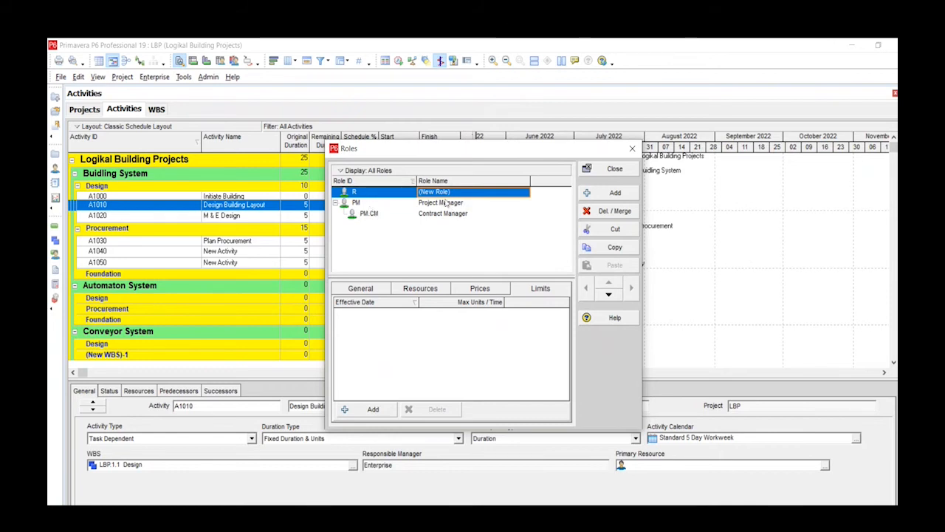
pyautogui.click(393, 195)
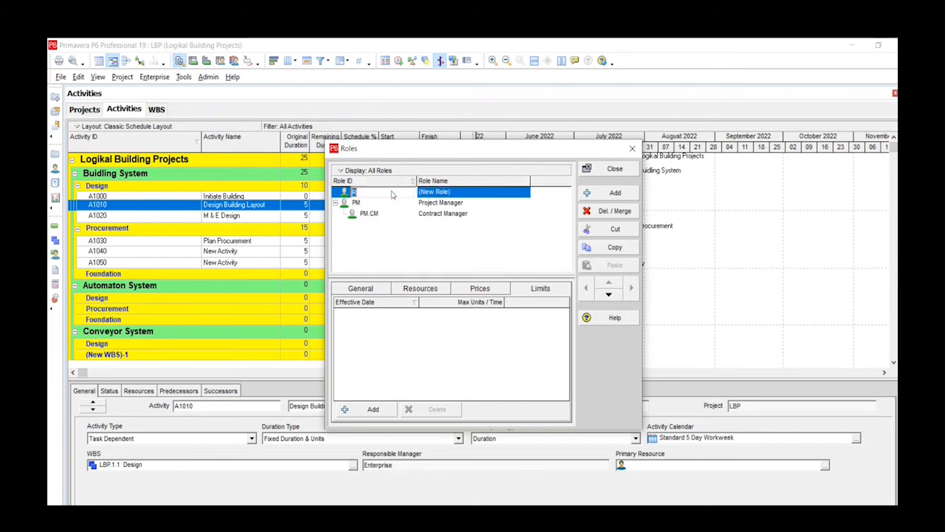
pyautogui.write('PE')
pyautogui.click(506, 197)
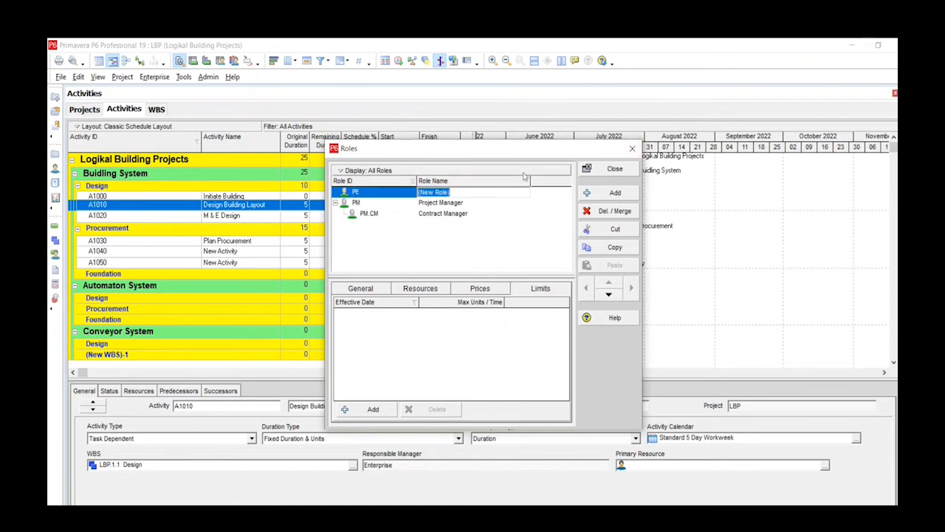
pyautogui.write('P')
pyautogui.press('BackSpace')
pyautogui.write('roject ')
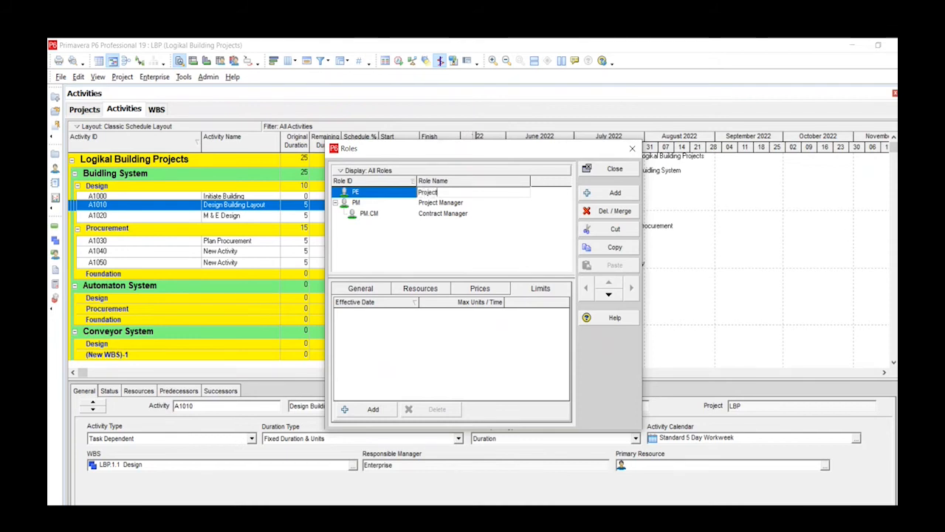
pyautogui.write('Engineer')
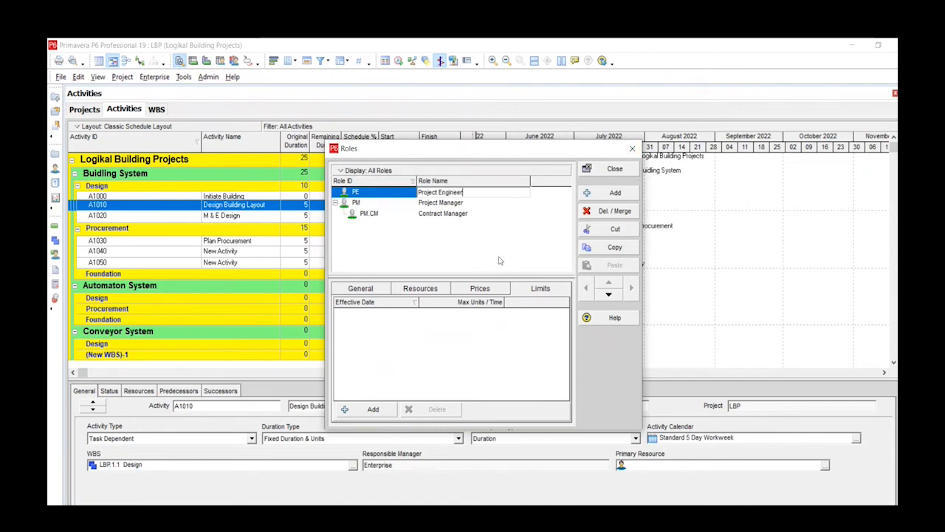
pyautogui.press('Return')
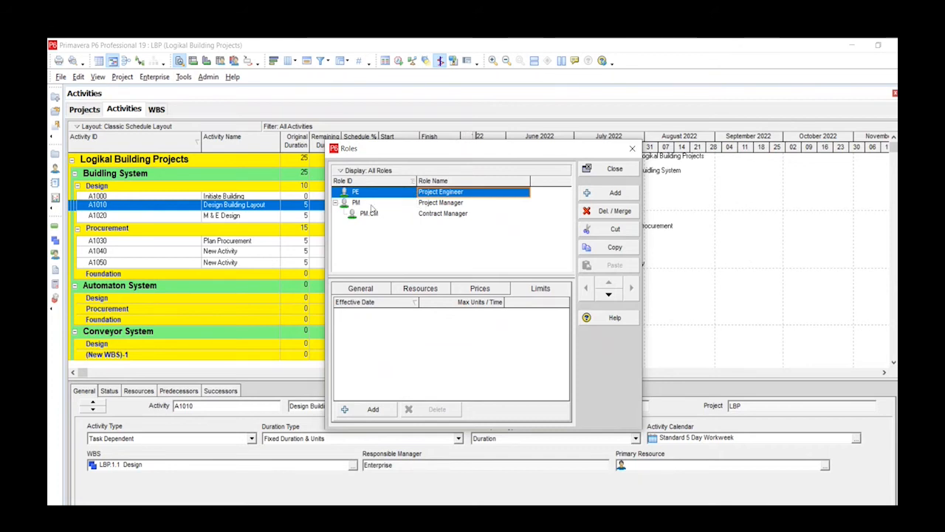
pyautogui.click(610, 295)
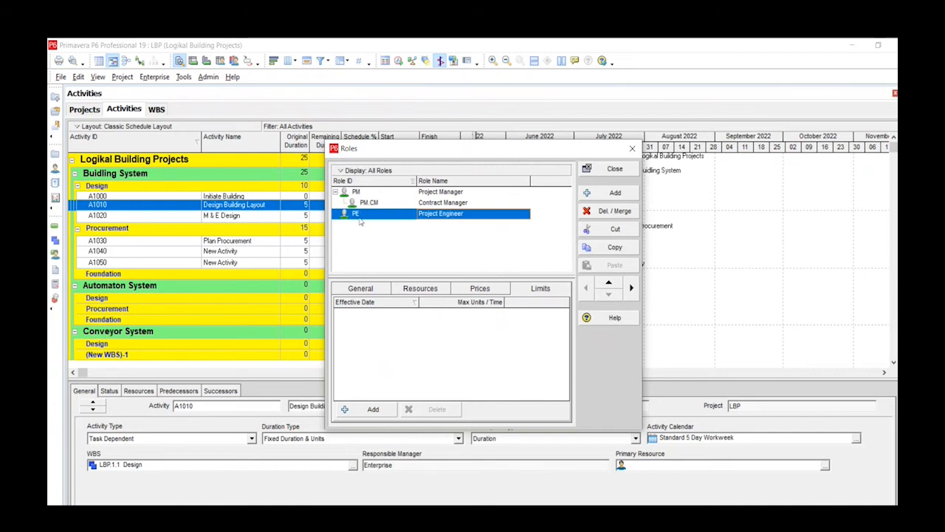
pyautogui.click(631, 288)
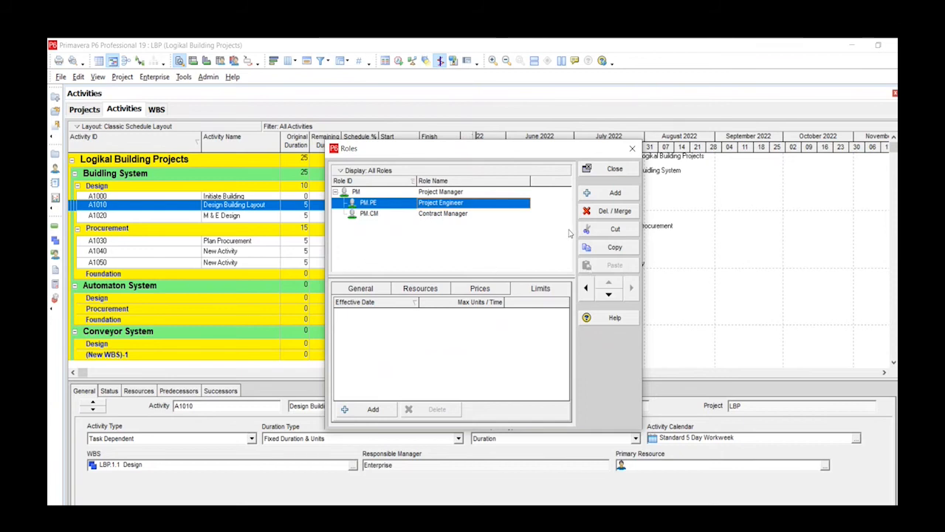
# Check the Project Engineer role's general details and responsibilities text
pyautogui.click(373, 291)
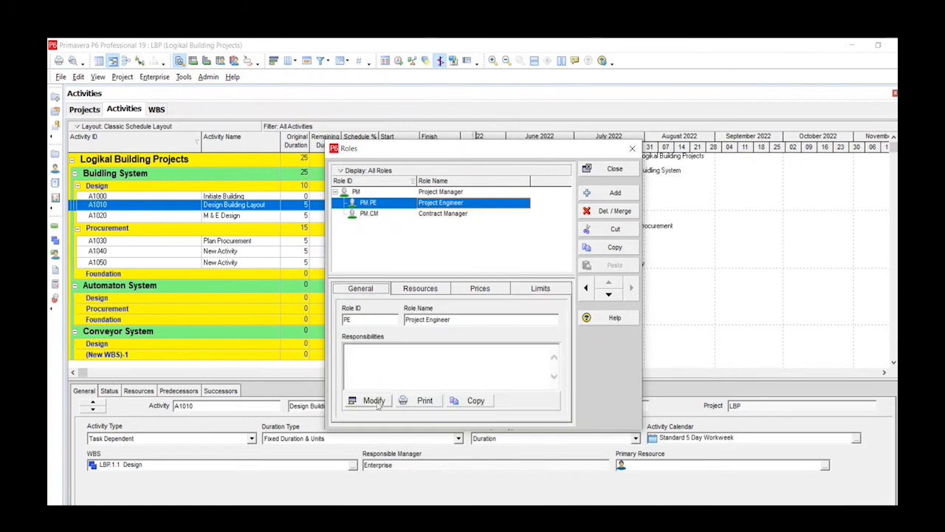
pyautogui.click(374, 400)
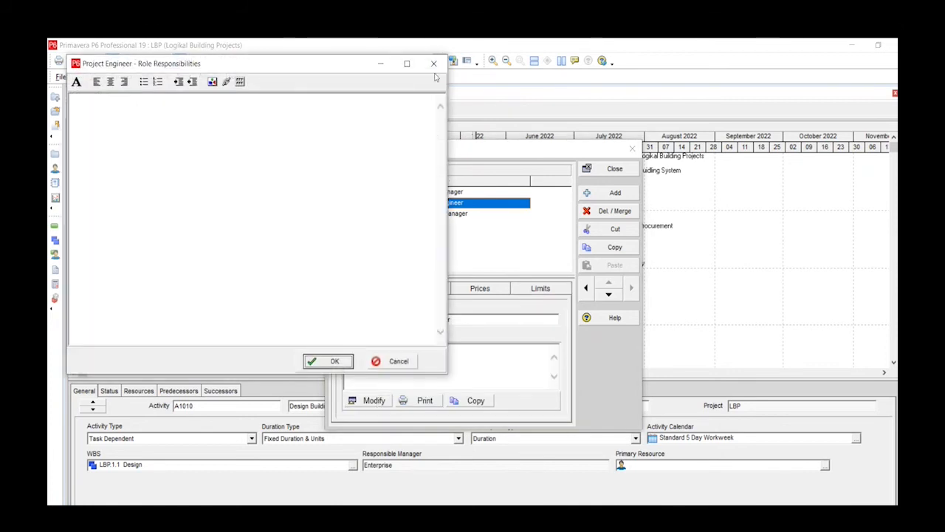
pyautogui.click(435, 65)
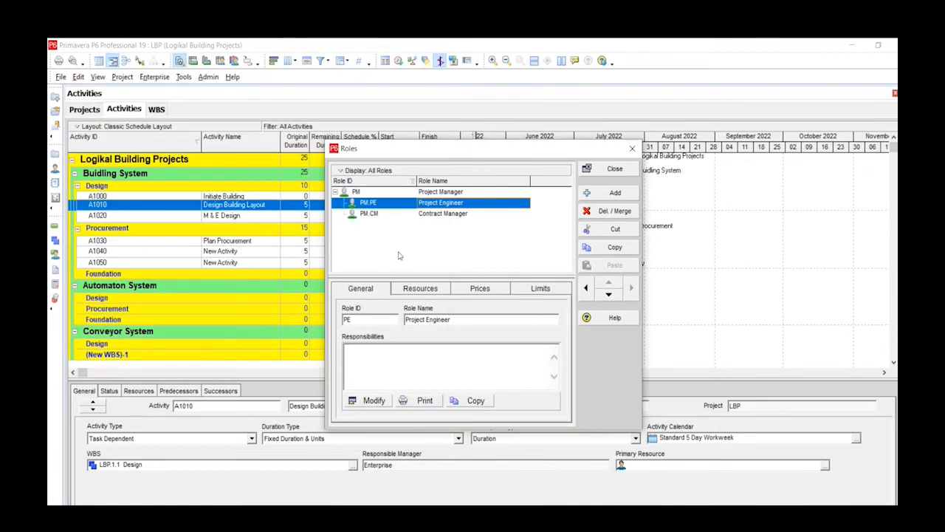
# Assign the Project Engineer resource to the Project Engineer role
pyautogui.click(421, 290)
pyautogui.click(363, 411)
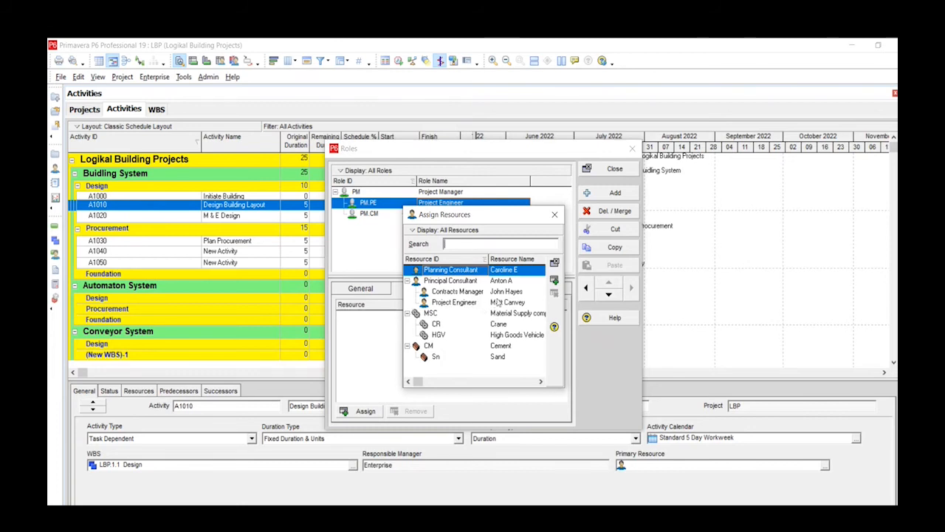
pyautogui.click(492, 302)
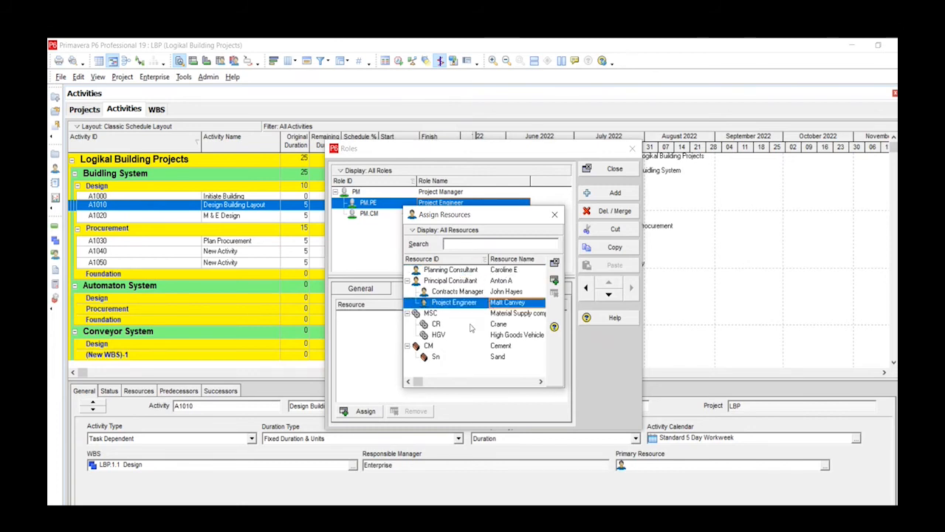
pyautogui.click(555, 280)
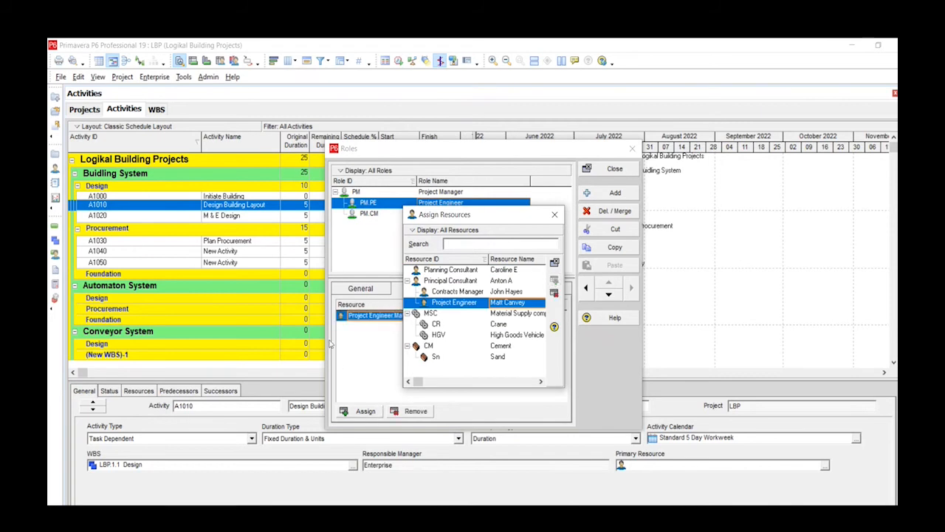
pyautogui.click(554, 216)
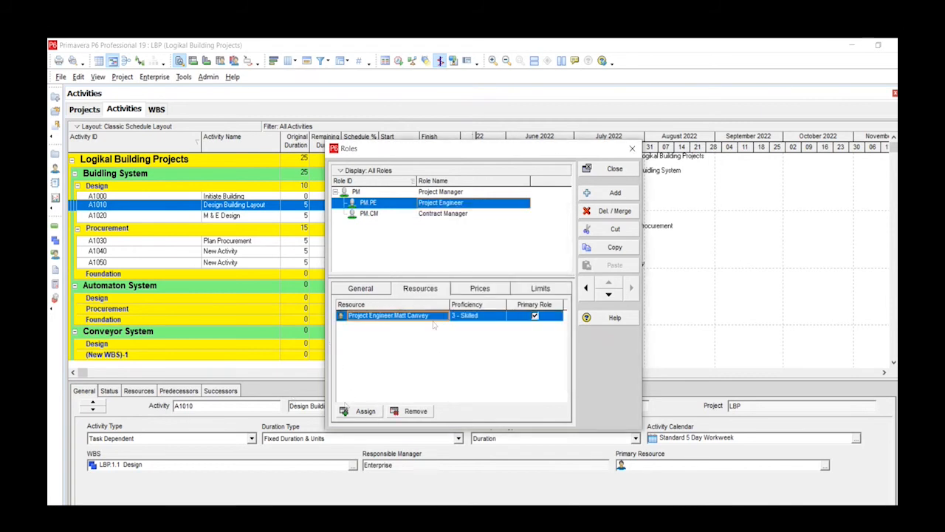
# Set the first Price / Unit rate of the Project Engineer role to £50 per hour
pyautogui.click(489, 289)
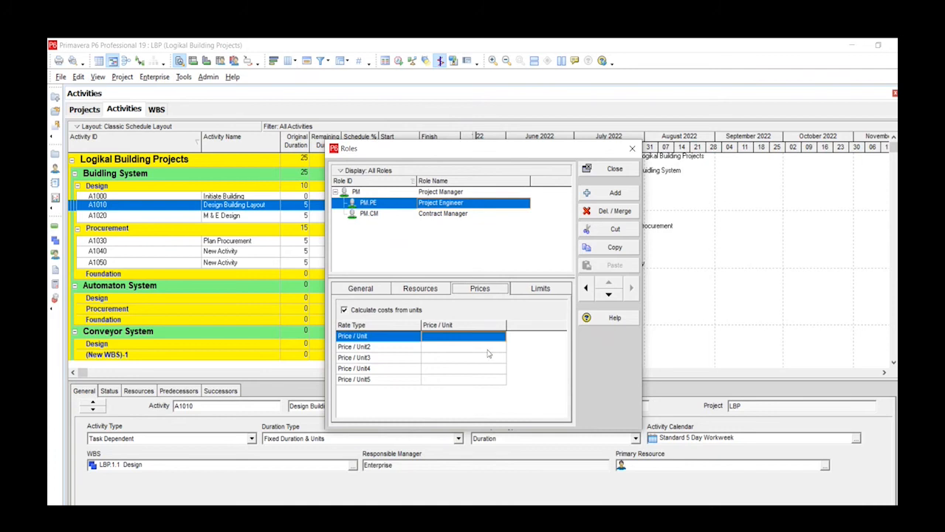
pyautogui.click(458, 339)
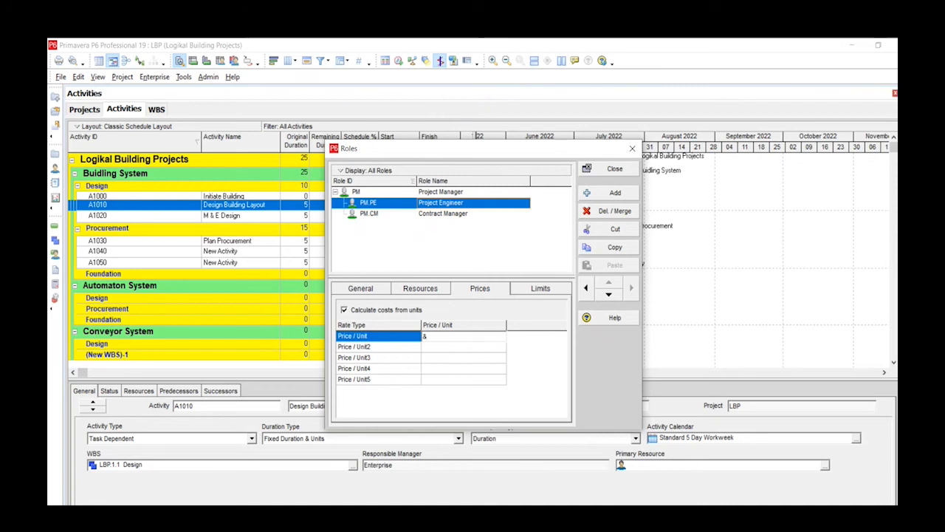
pyautogui.press('BackSpace')
pyautogui.write('£50/hr')
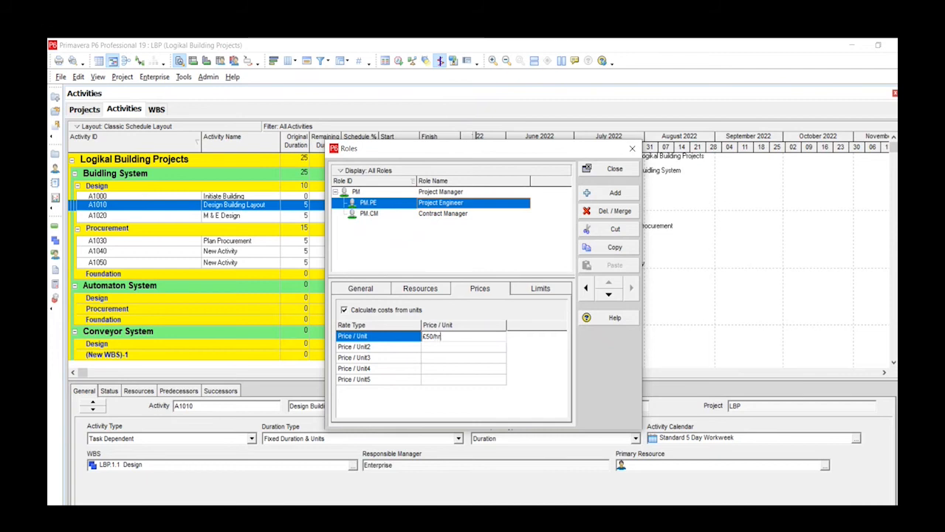
pyautogui.click(520, 382)
pyautogui.click(500, 314)
pyautogui.write('50')
pyautogui.press('Return')
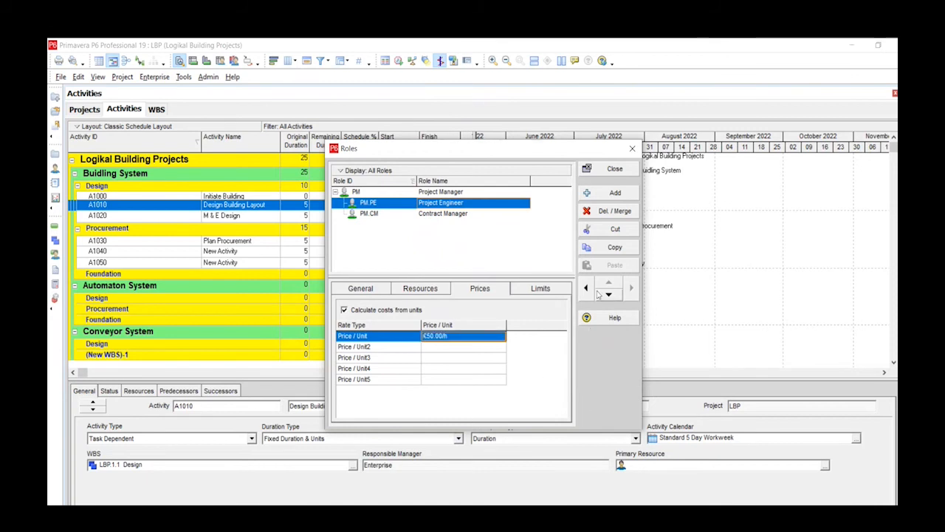
# Add a limit to the Project Engineer role with the effective date 20-Jul-22
pyautogui.click(540, 289)
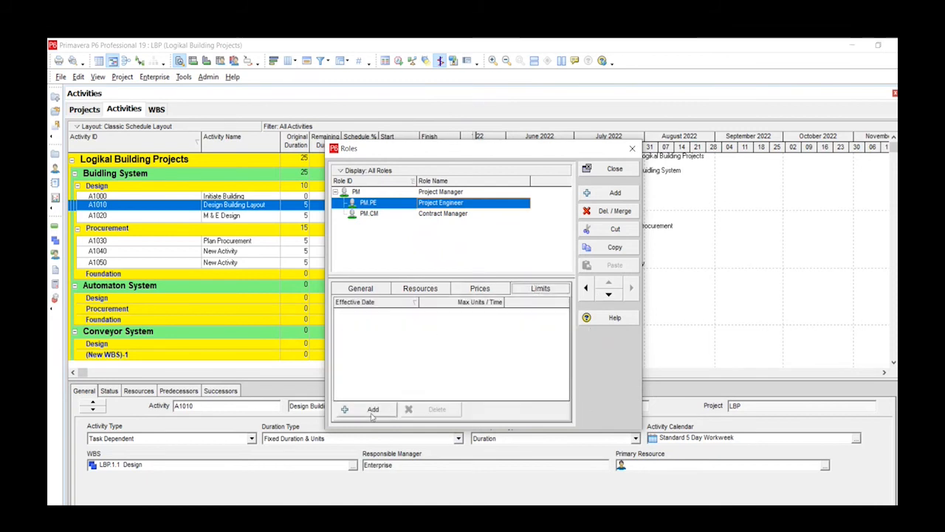
pyautogui.click(373, 410)
pyautogui.click(415, 316)
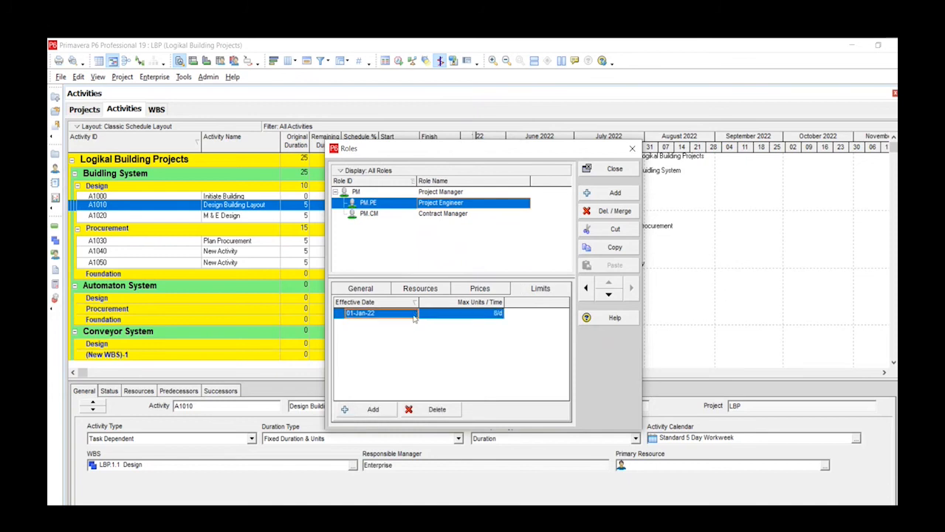
pyautogui.click(415, 316)
pyautogui.click(414, 313)
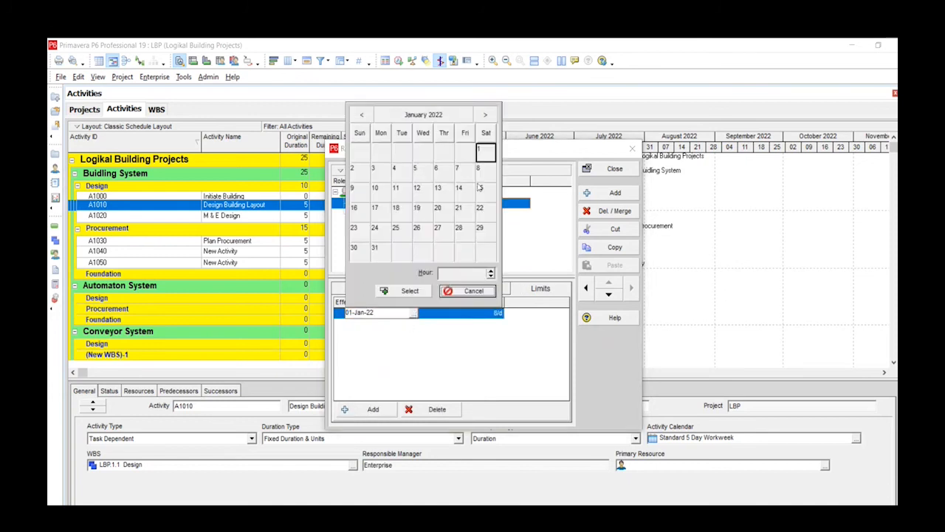
pyautogui.click(486, 115)
pyautogui.click(485, 115)
pyautogui.click(485, 114)
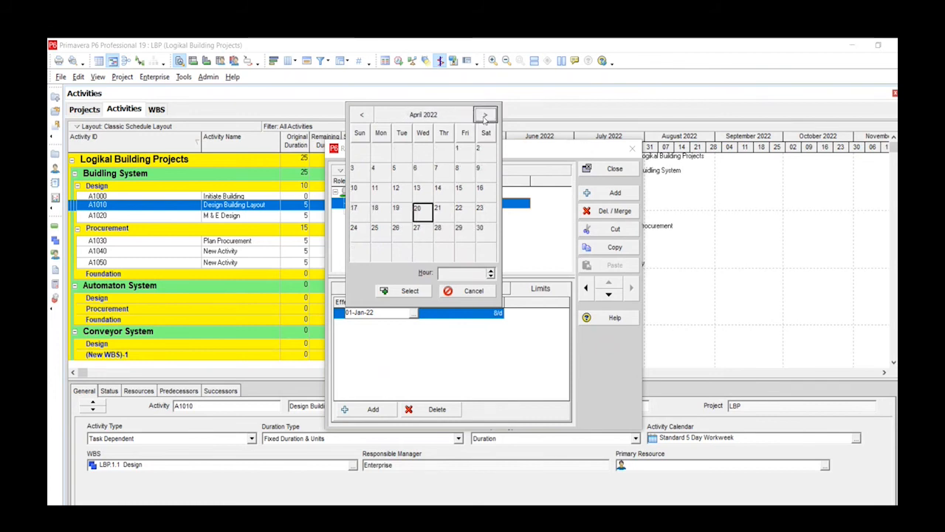
pyautogui.click(486, 115)
pyautogui.click(485, 115)
pyautogui.click(485, 114)
pyautogui.click(408, 291)
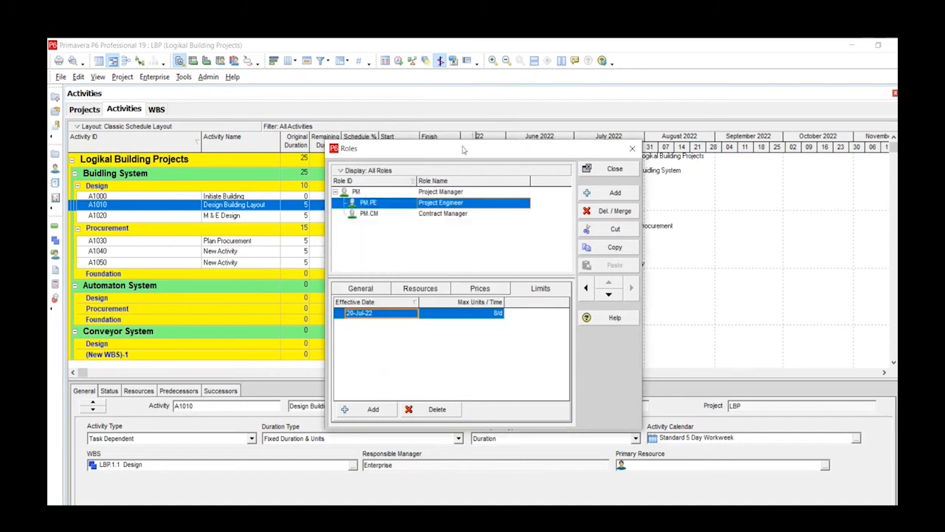
# Add a new role with the name Office Admin and the ID Admin
pyautogui.click(419, 200)
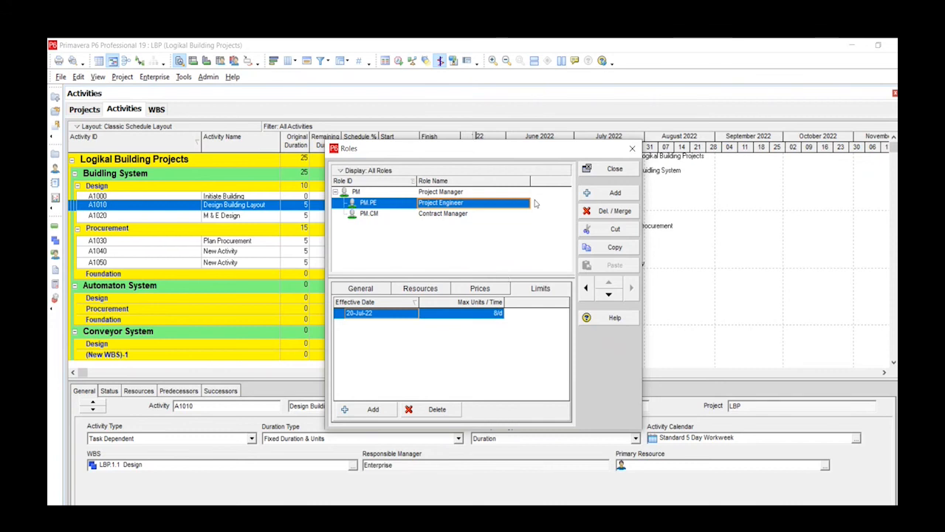
pyautogui.click(610, 194)
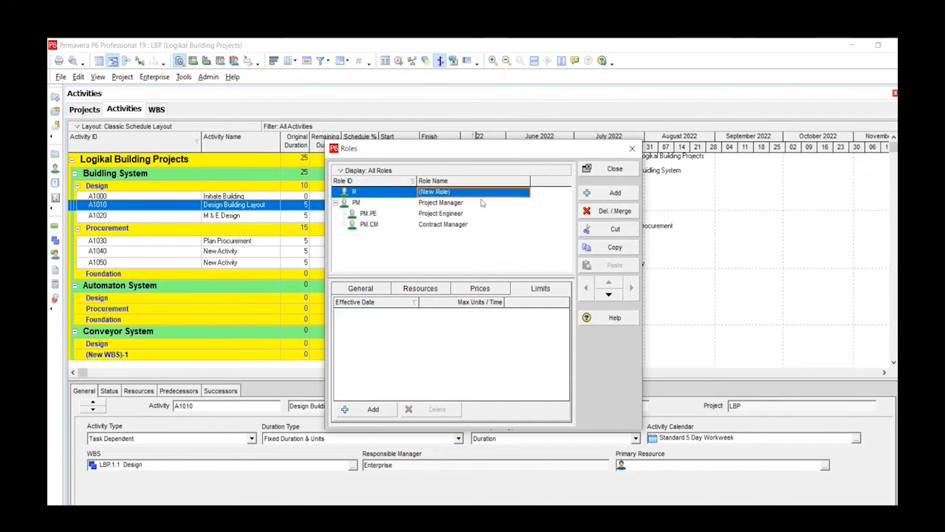
pyautogui.click(457, 192)
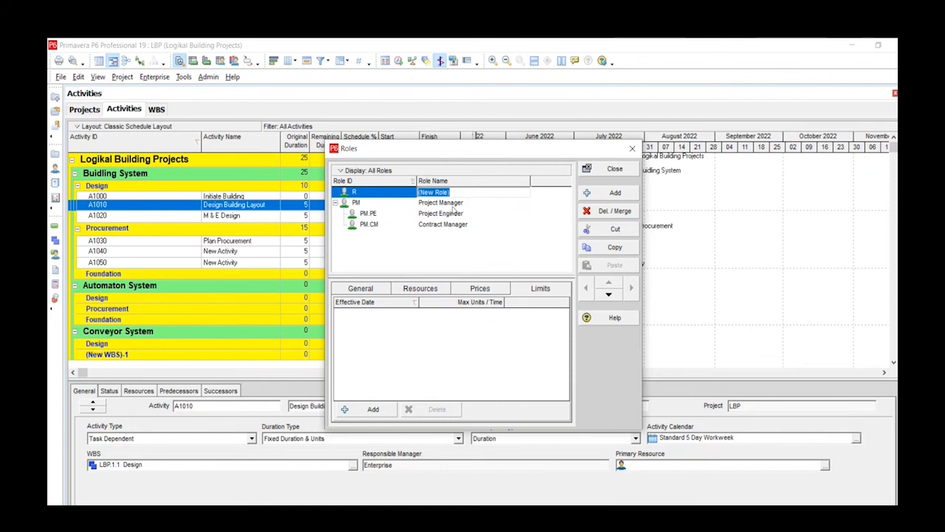
pyautogui.write('Of')
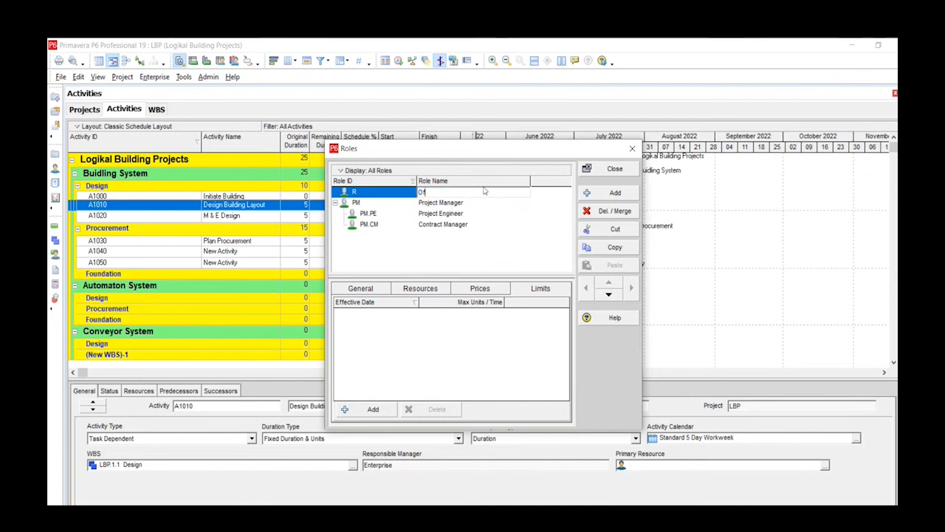
pyautogui.write('fice Admin')
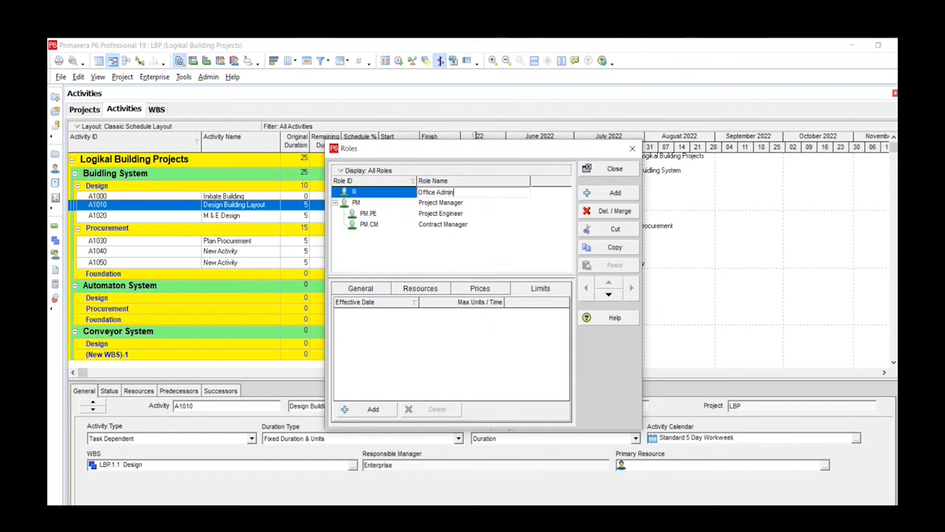
pyautogui.click(401, 194)
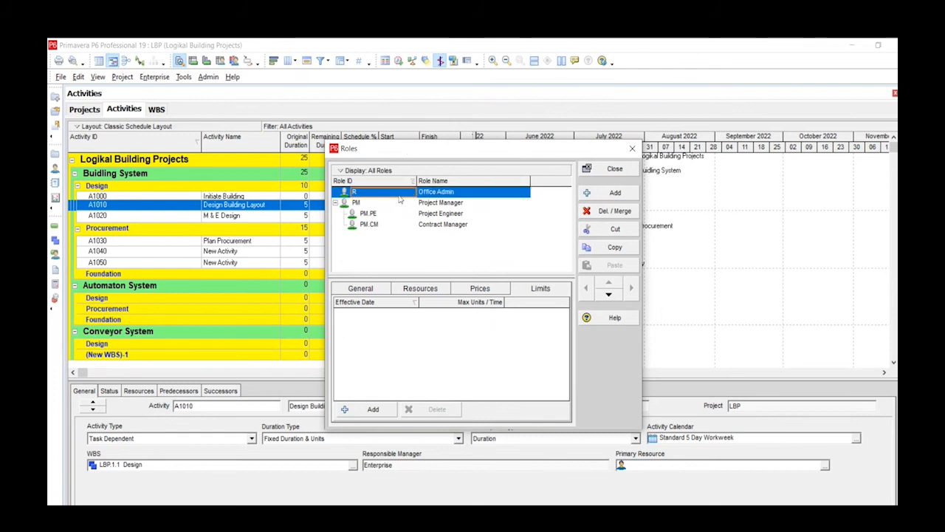
pyautogui.click(414, 194)
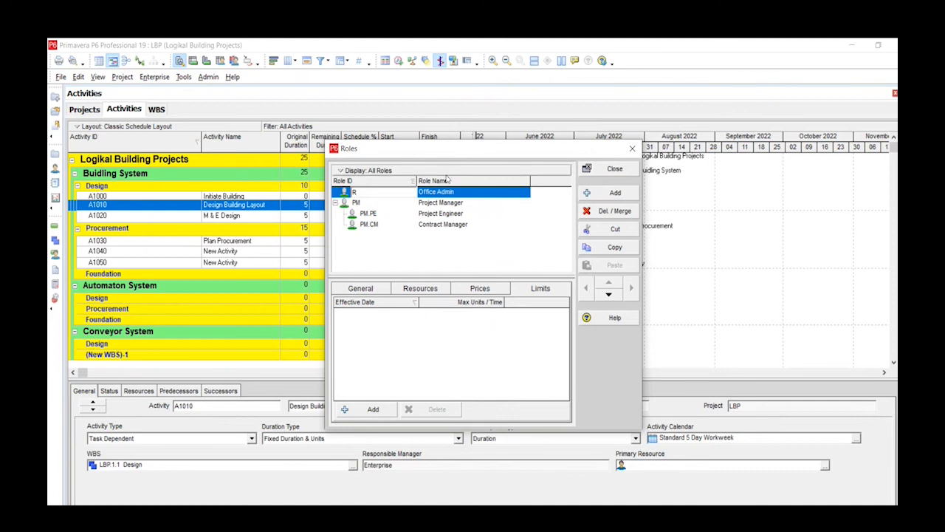
pyautogui.press('BackSpace')
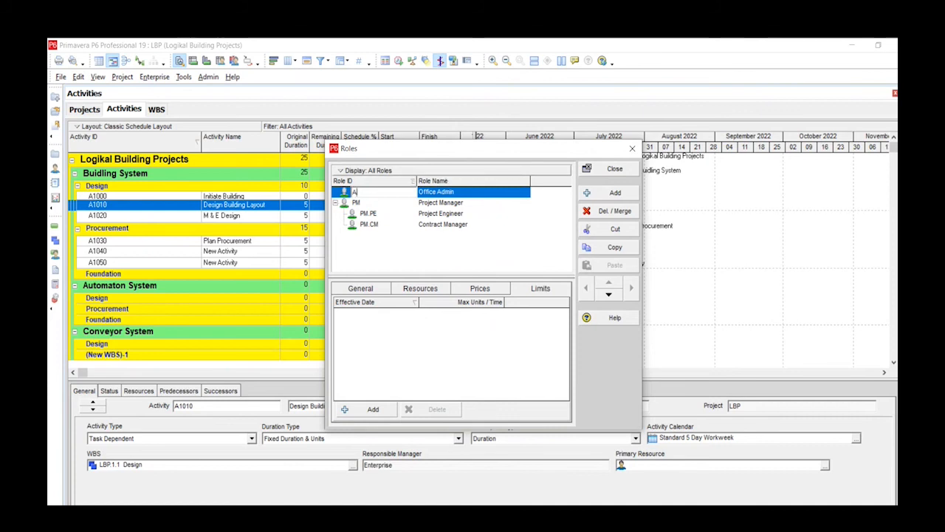
pyautogui.write('Admin')
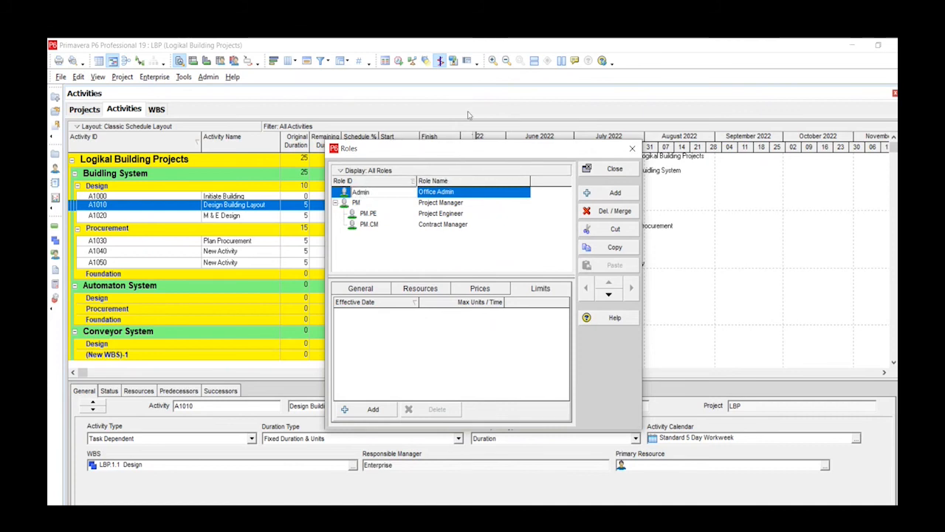
pyautogui.press('Return')
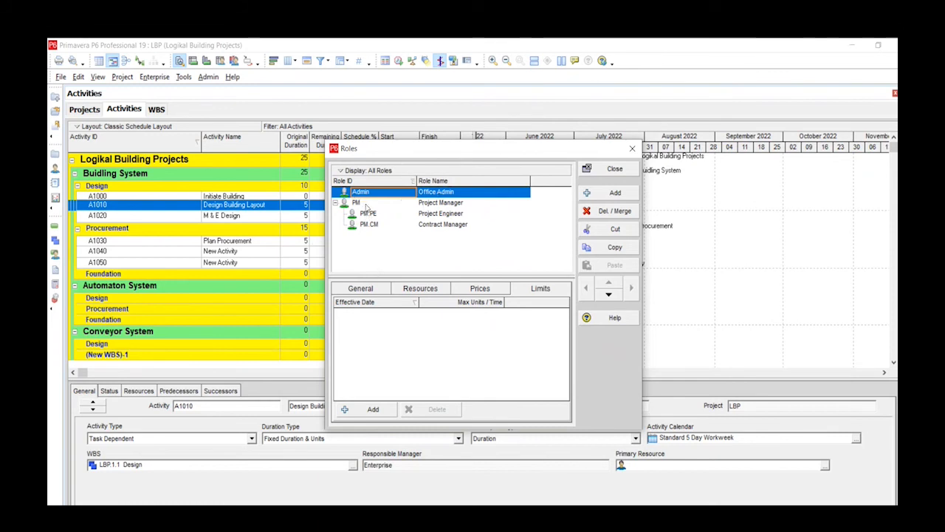
# Move the Office Admin role below the Project Manager group and nest it under the Contract Manager role
pyautogui.click(611, 296)
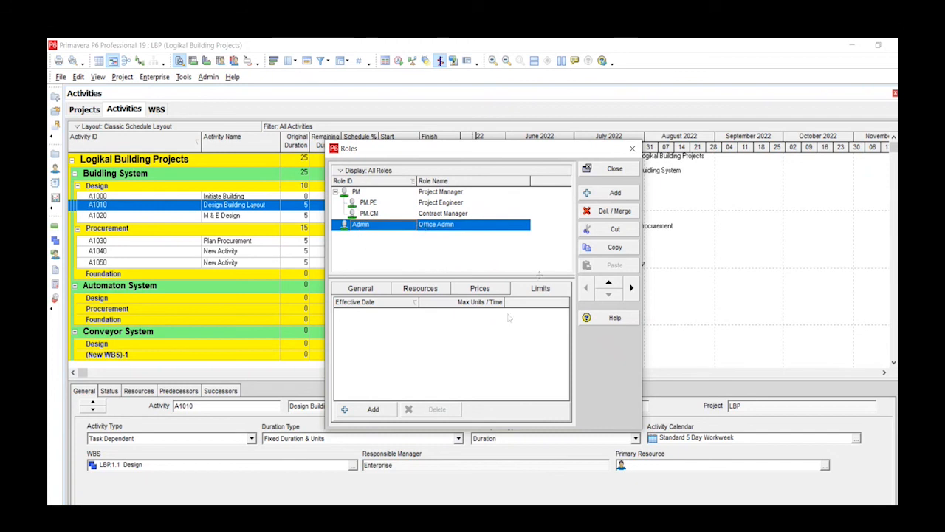
pyautogui.click(631, 288)
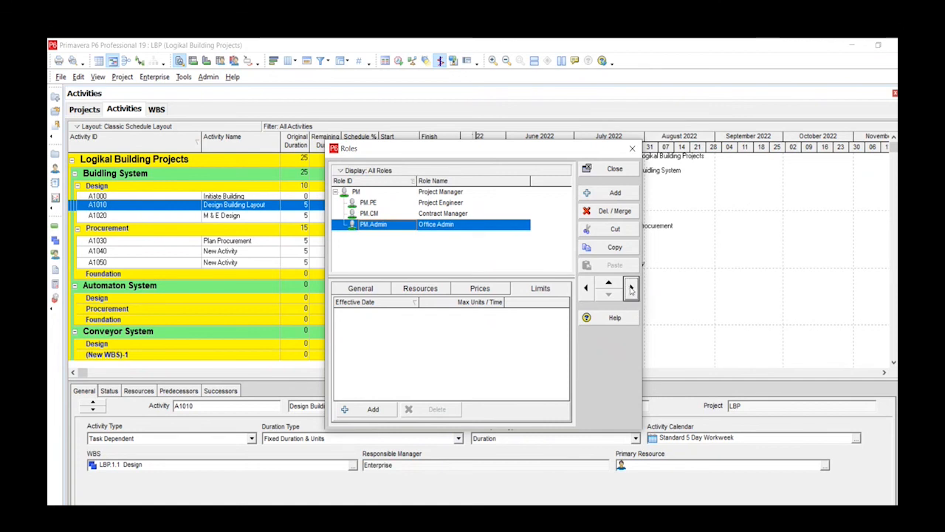
pyautogui.click(632, 288)
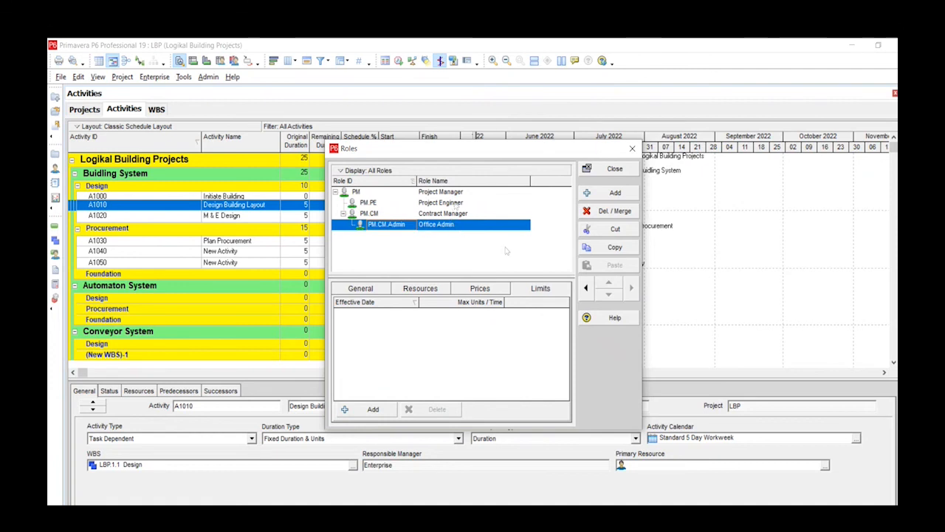
# Move the Office Admin role out of Contract Manager and nest it under the Project Engineer role instead
pyautogui.click(459, 214)
pyautogui.click(458, 224)
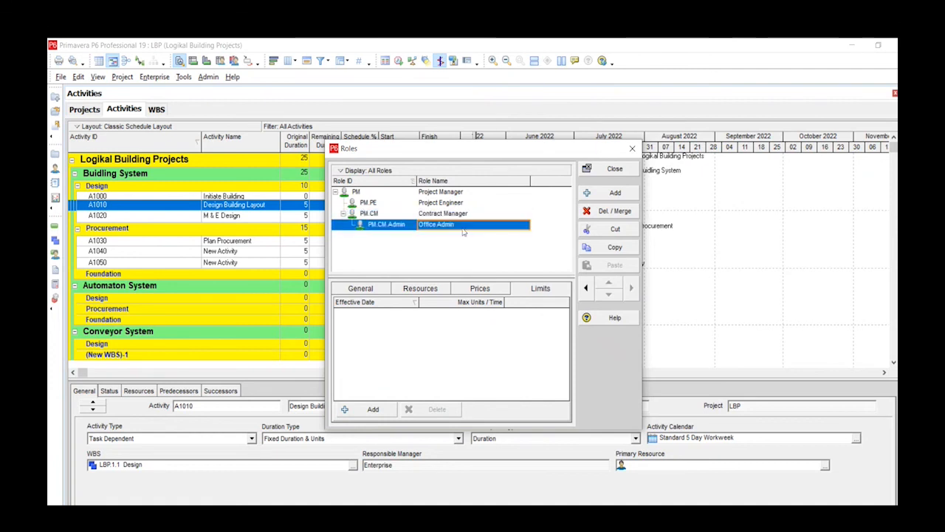
pyautogui.click(585, 287)
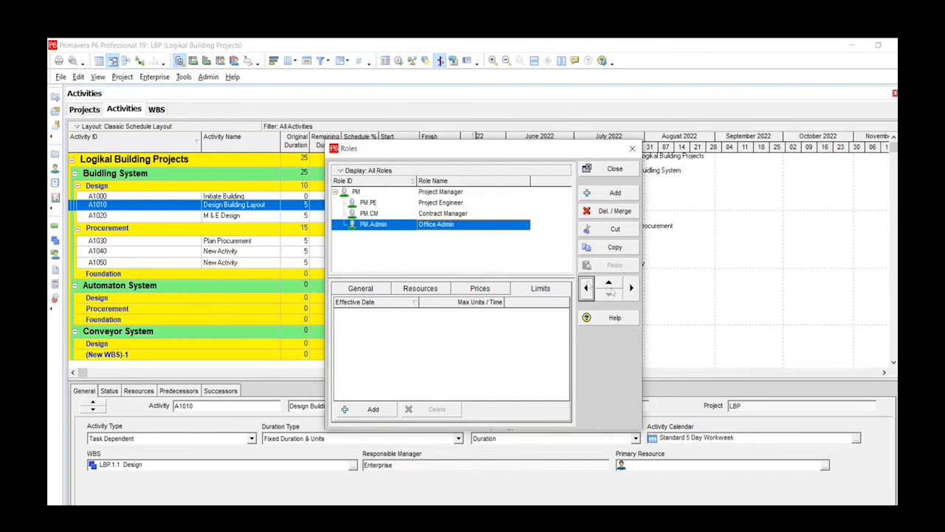
pyautogui.click(609, 286)
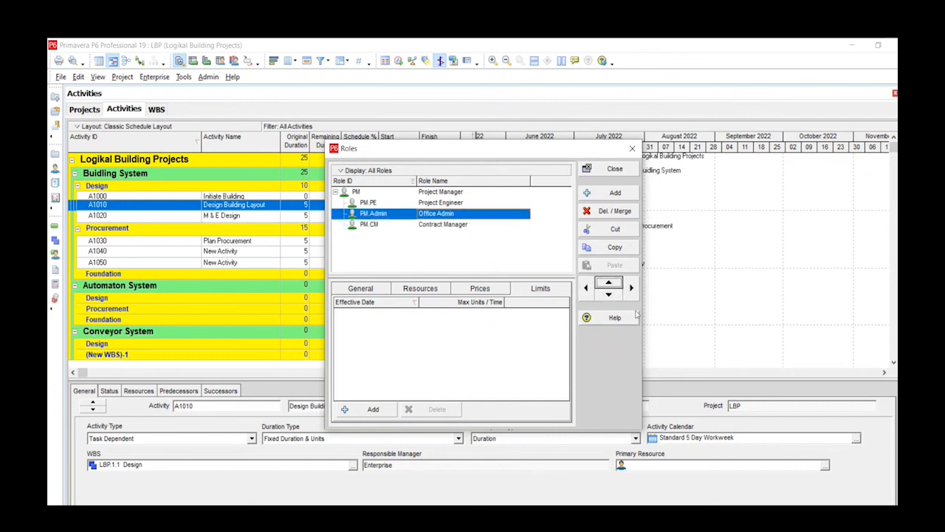
pyautogui.click(631, 288)
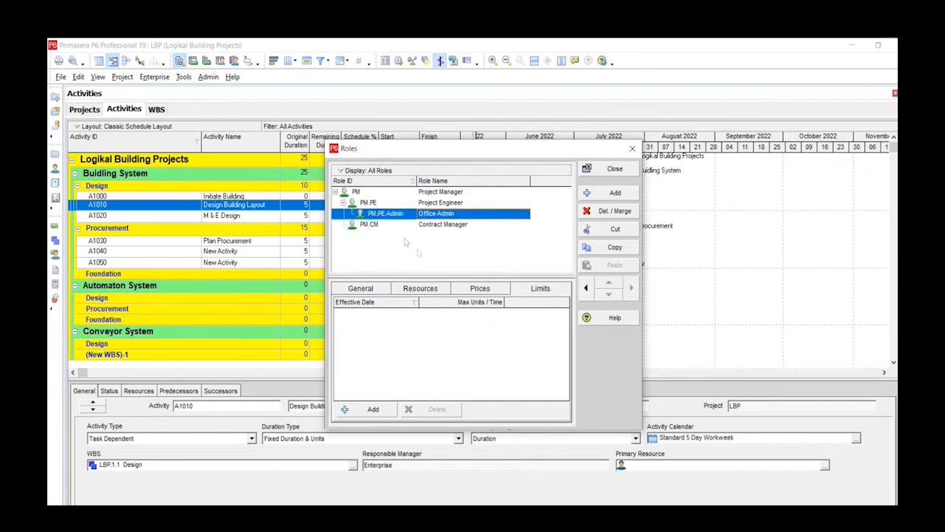